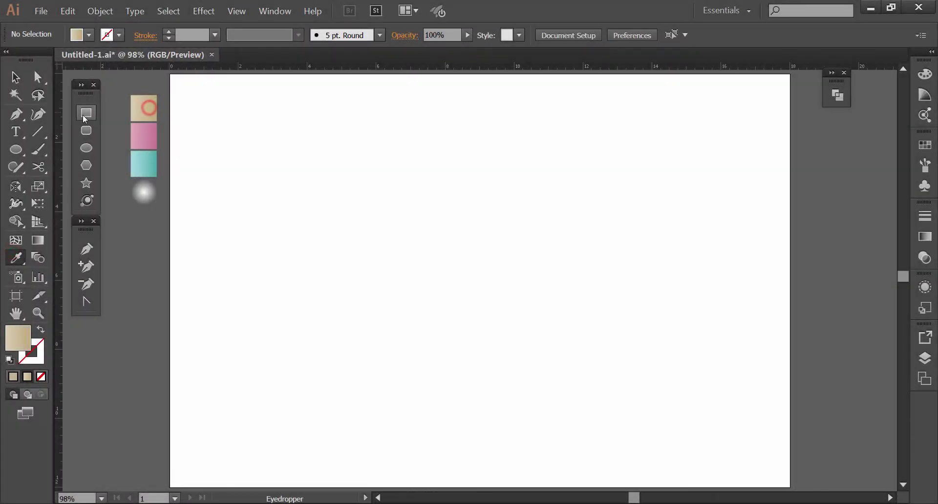
Step: Draw an artboard-sized rectangle filled with a diagonal top-left to bottom-right beige gradient
click(85, 116)
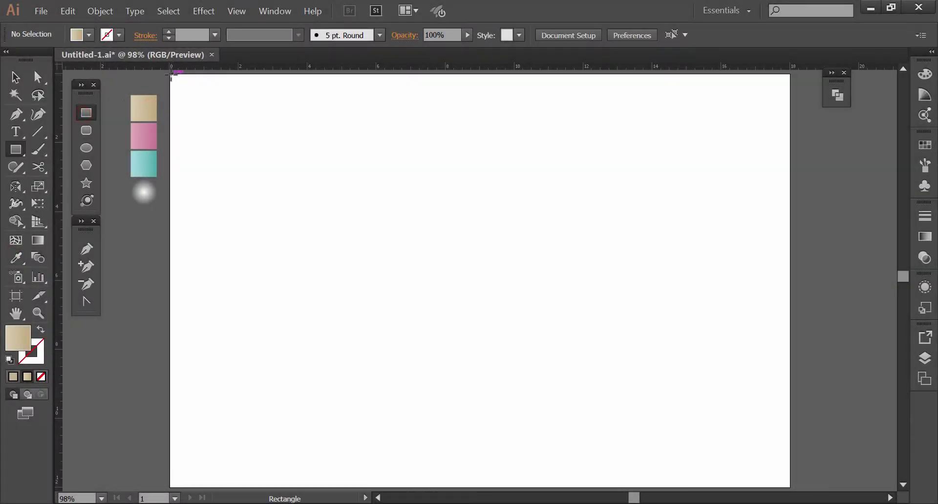
drag(171, 73, 790, 487)
click(15, 76)
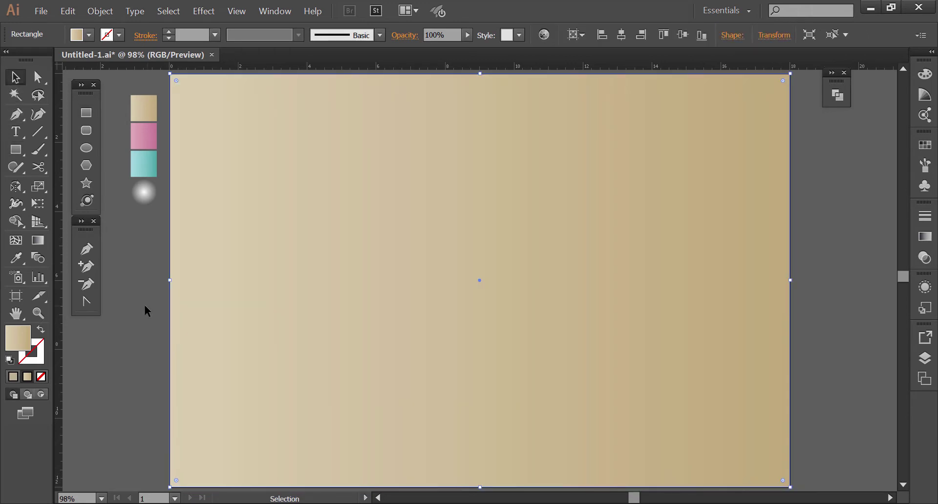
click(39, 241)
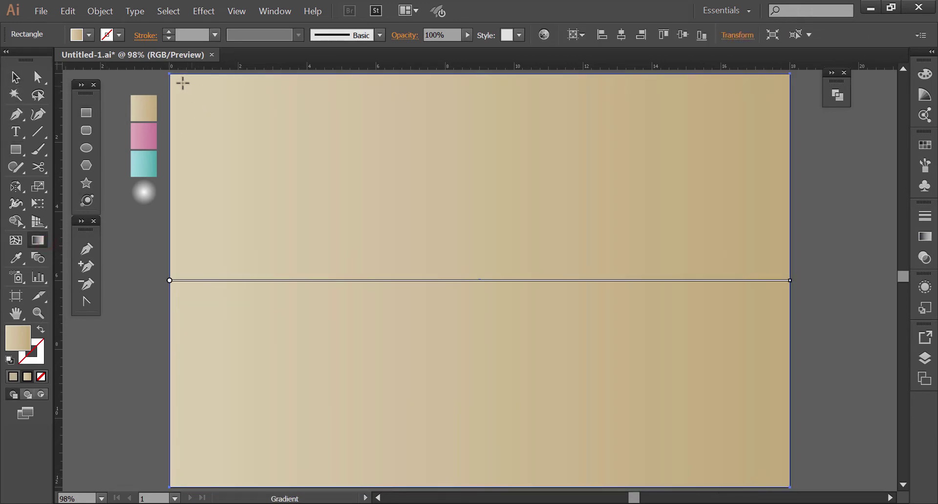
drag(170, 75, 790, 486)
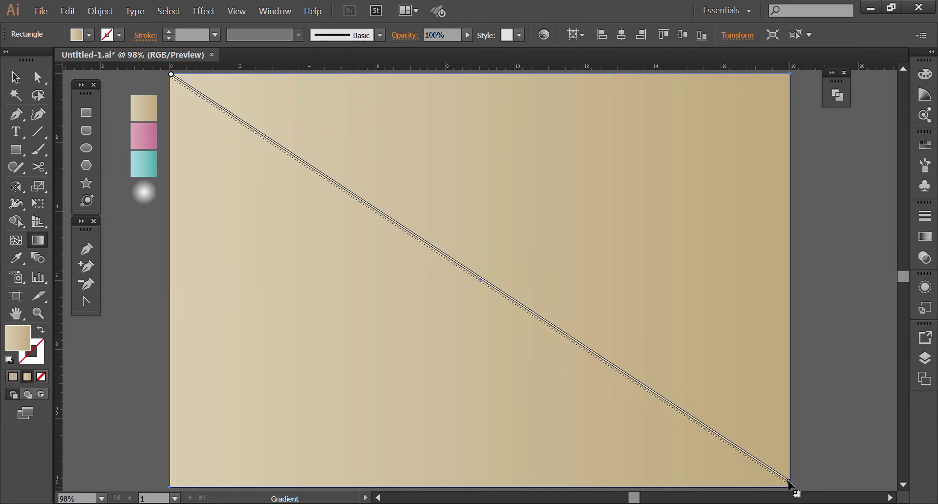
click(16, 78)
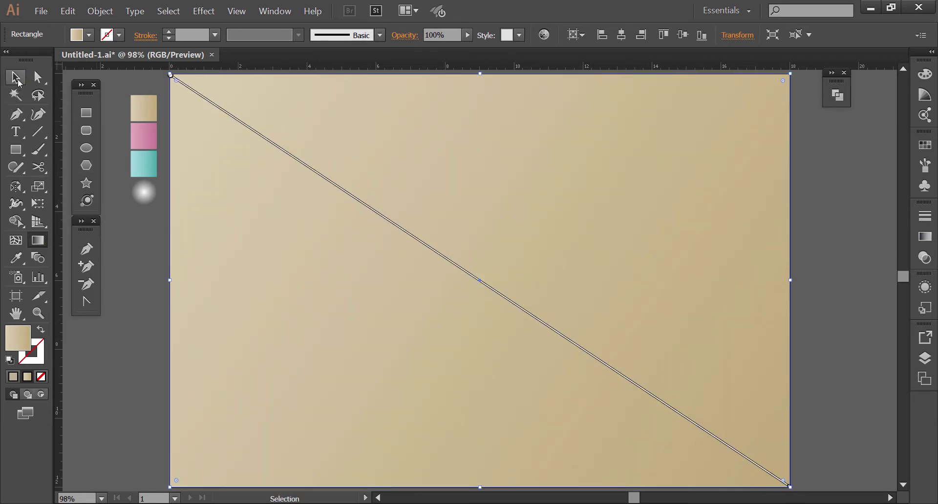
Step: Lock the beige background rectangle in place
click(100, 11)
mouse_move(107, 76)
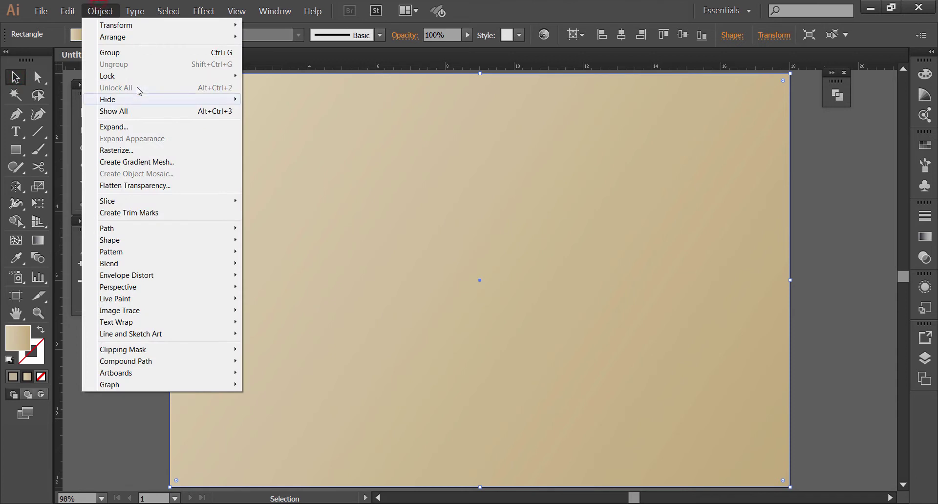
click(148, 75)
click(267, 75)
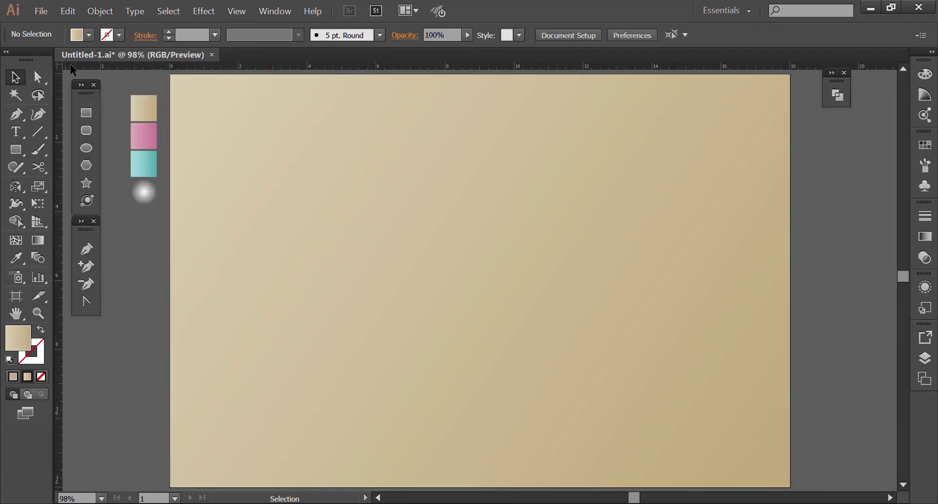
click(89, 35)
Step: Draw a dark grey-brown square from the artboard centre and round its corners to a 1.61 in radius
click(69, 83)
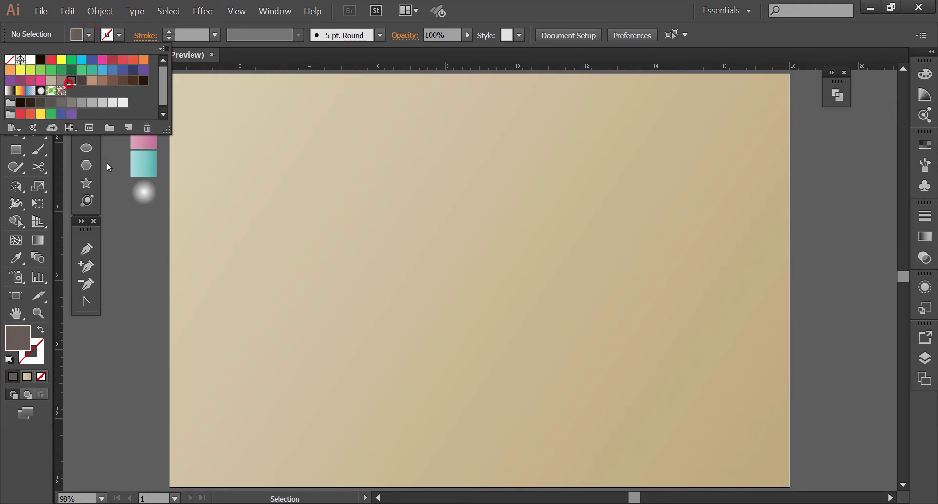
click(88, 115)
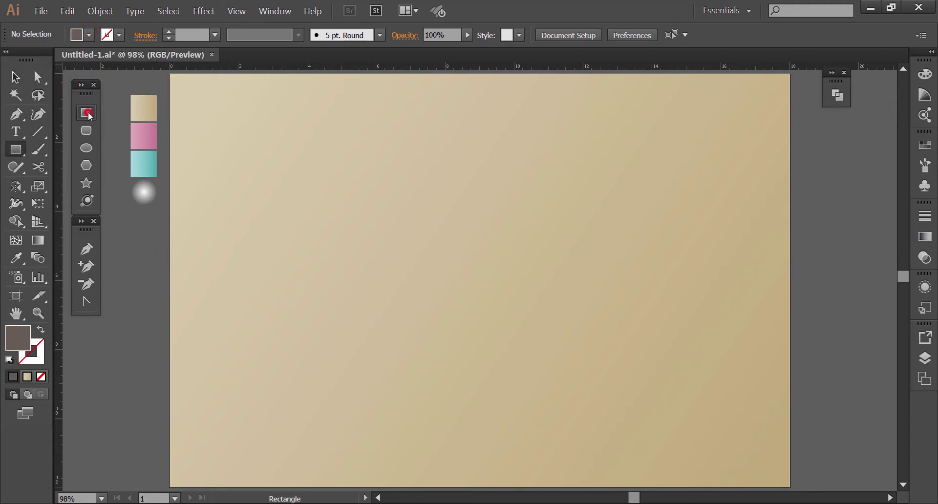
drag(479, 280, 546, 347)
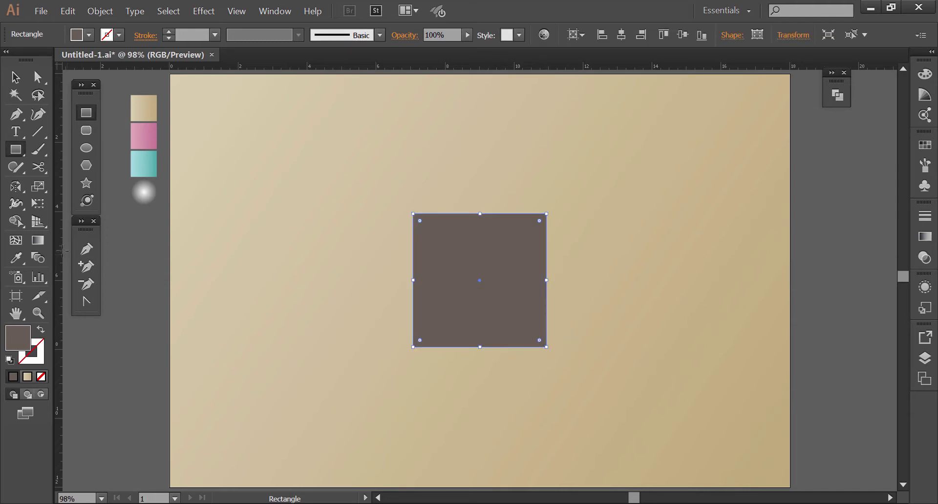
click(38, 77)
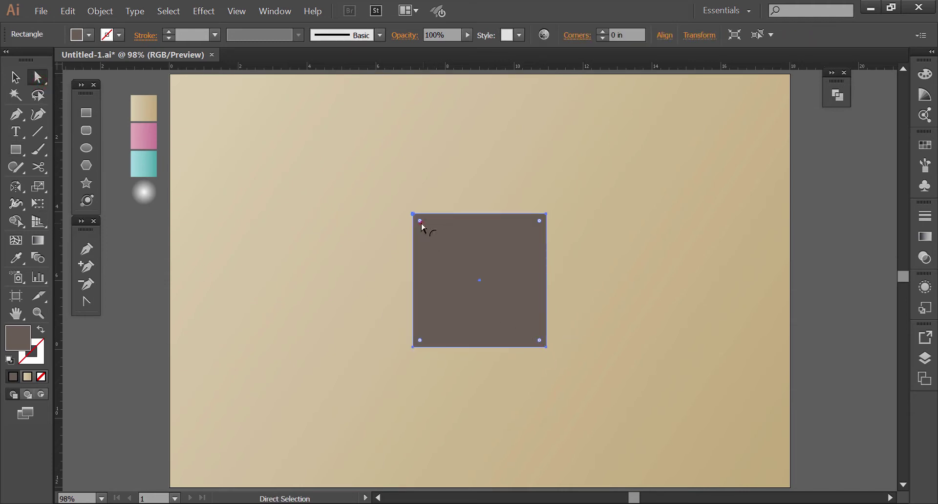
drag(422, 224, 488, 256)
Step: Fill the rounded square with the pink gradient running diagonally top-left to bottom-right
key(v)
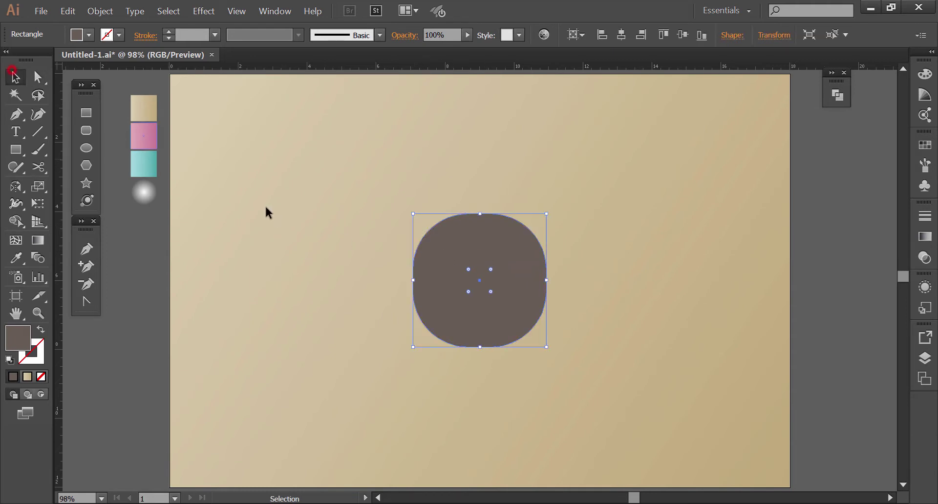
click(266, 205)
click(474, 269)
click(17, 258)
click(138, 133)
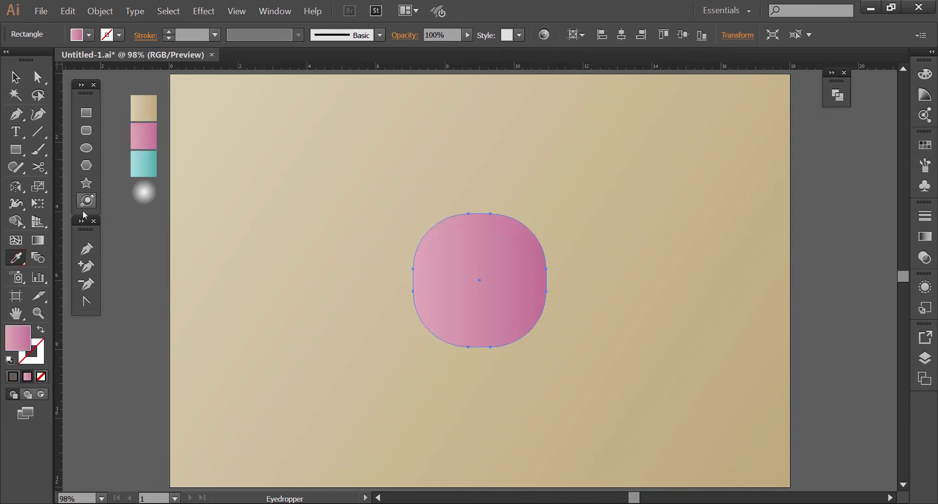
click(36, 243)
drag(429, 226, 526, 336)
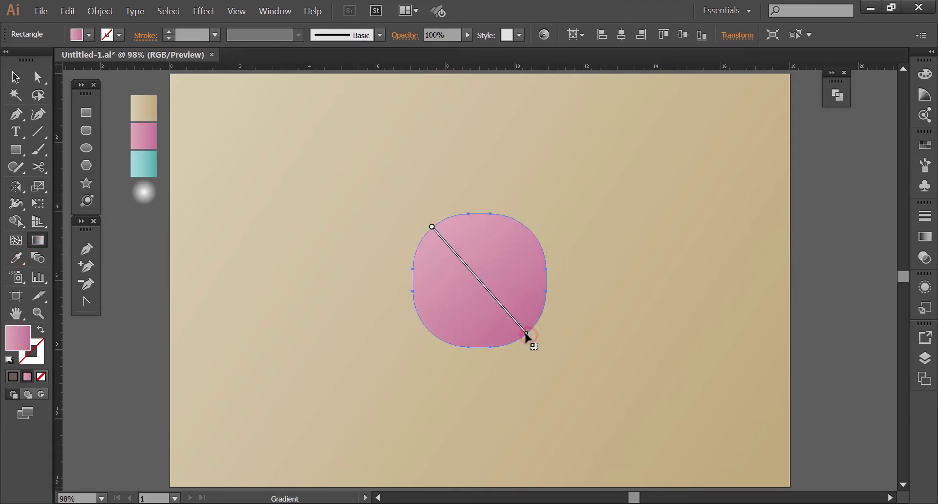
Step: Place a duplicate of the pink rounded square to its left
click(15, 77)
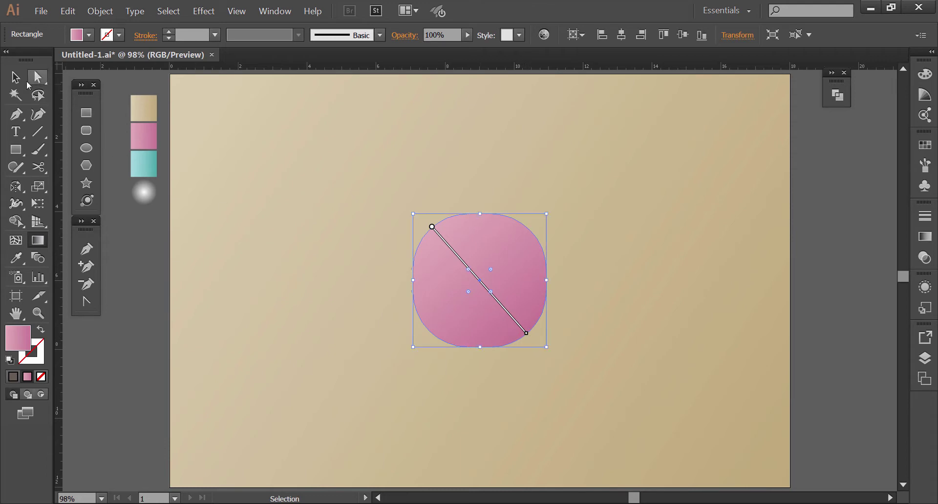
click(352, 204)
click(470, 295)
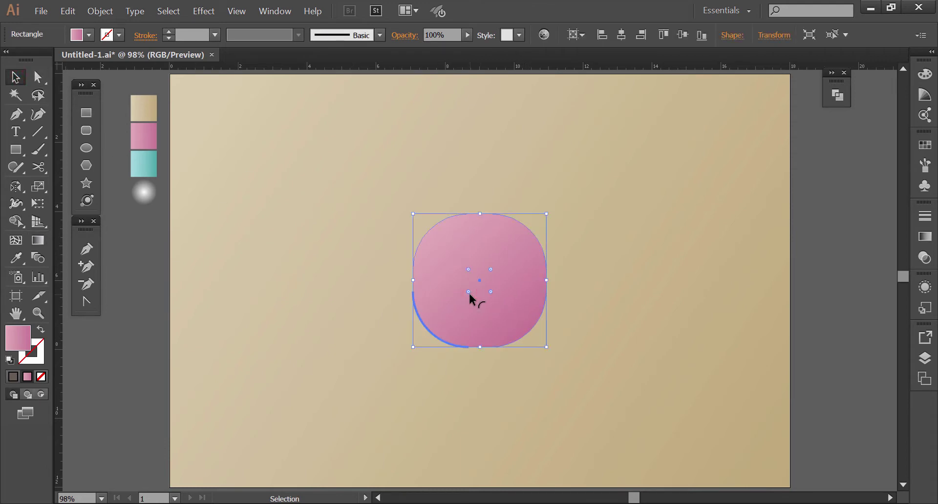
drag(518, 317, 364, 322)
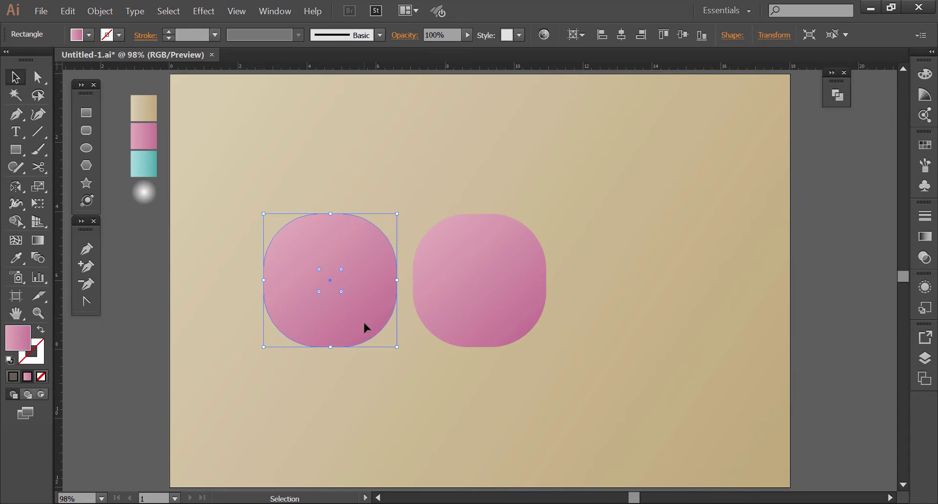
Step: Turn the left copy into a thin ring by subtracting a −3 px offset path with Minus Front
click(68, 11)
mouse_move(101, 11)
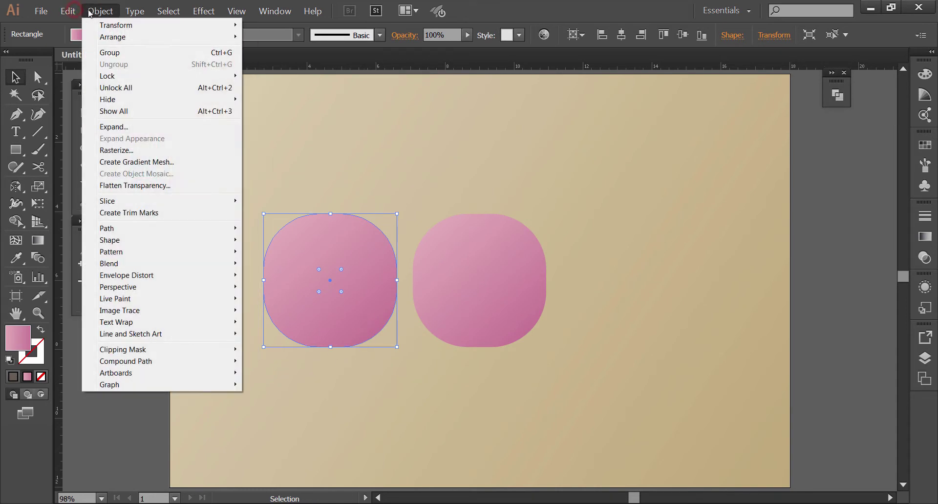
mouse_move(107, 228)
click(251, 266)
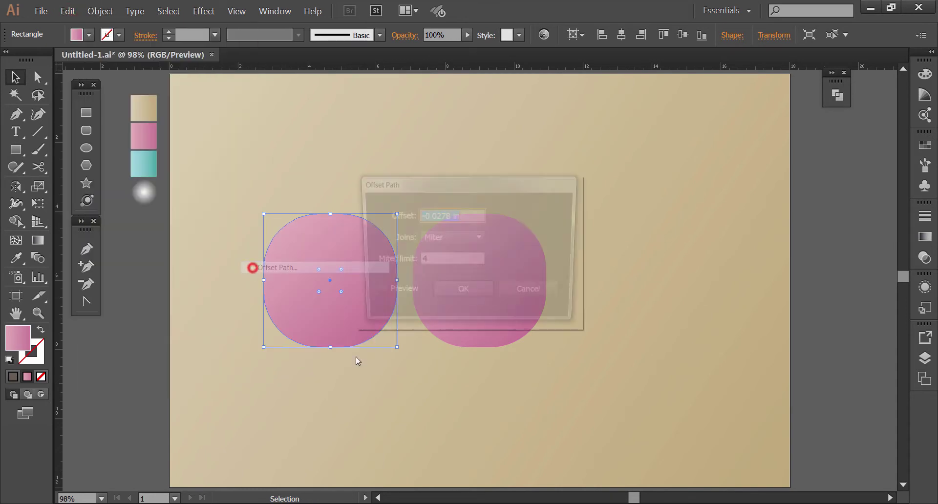
text(-2)
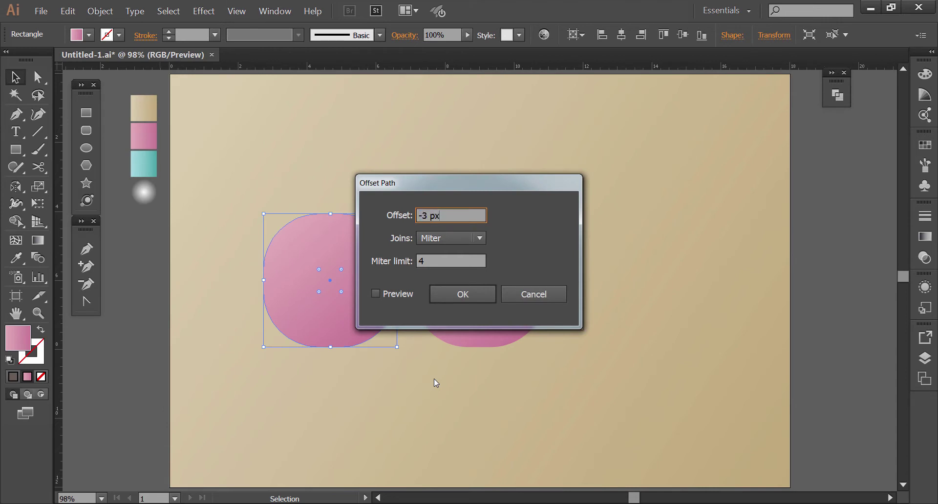
key(Return)
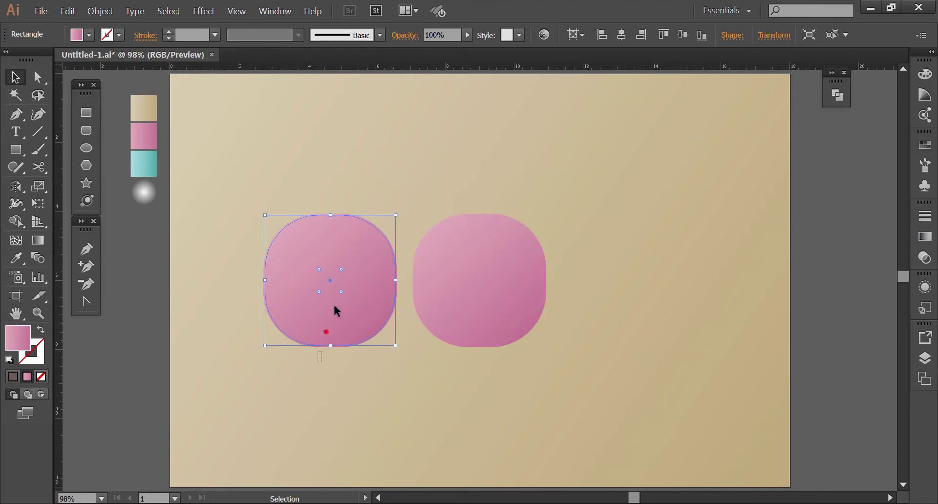
click(836, 98)
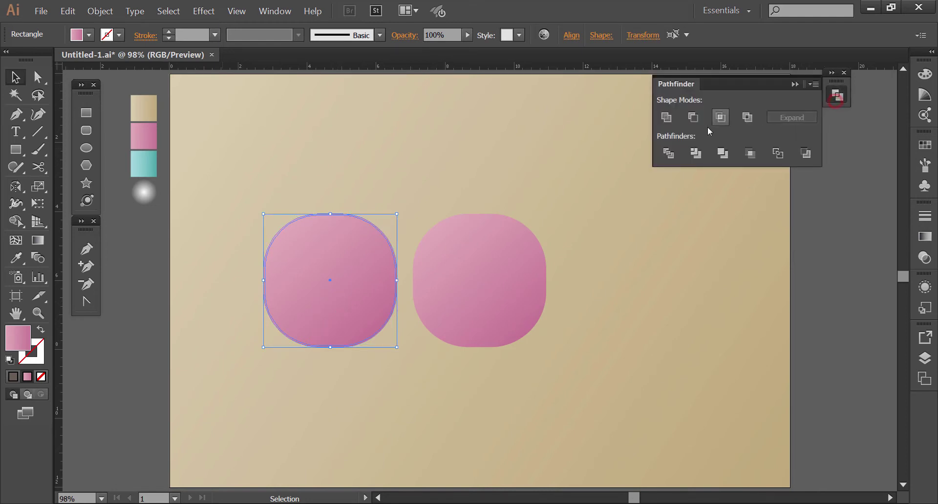
click(693, 118)
click(408, 342)
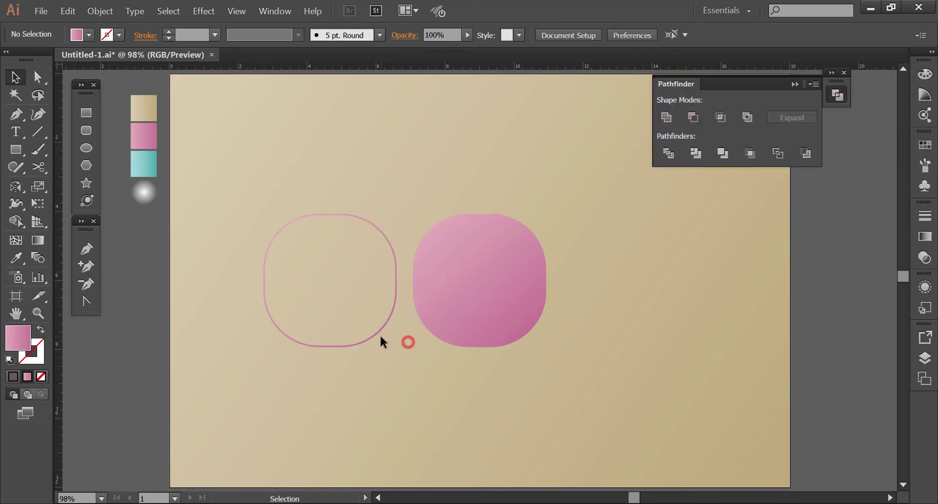
click(380, 336)
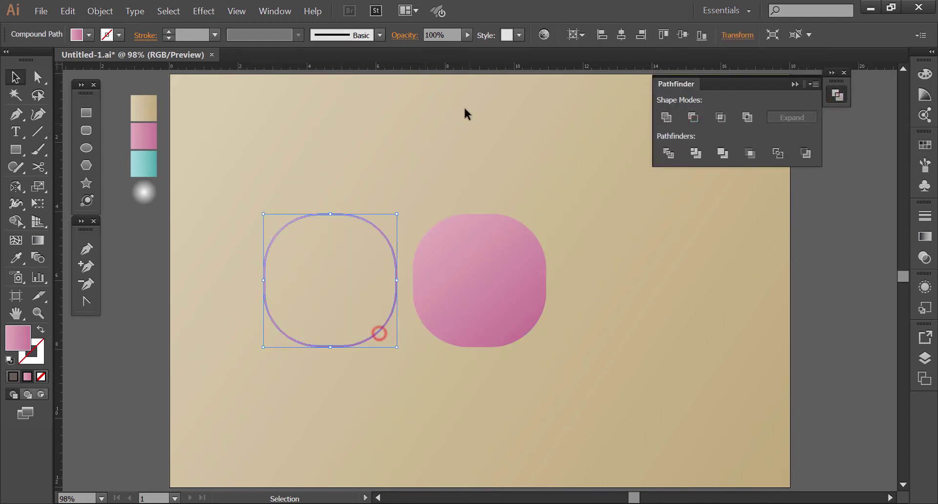
Step: Align the outline ring exactly over the pink rounded square
click(622, 37)
click(562, 134)
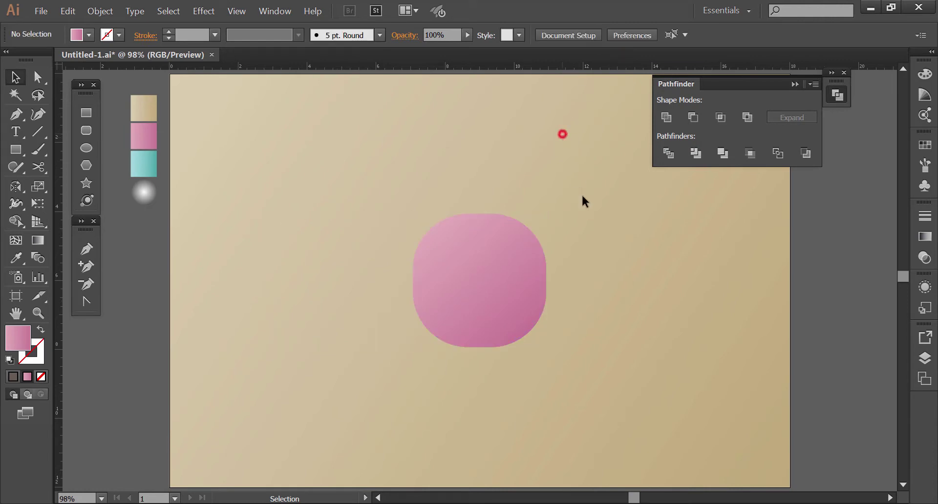
click(544, 261)
Step: Fill the ring with the white radial gradient, dragged diagonally from its top-left edge
click(22, 260)
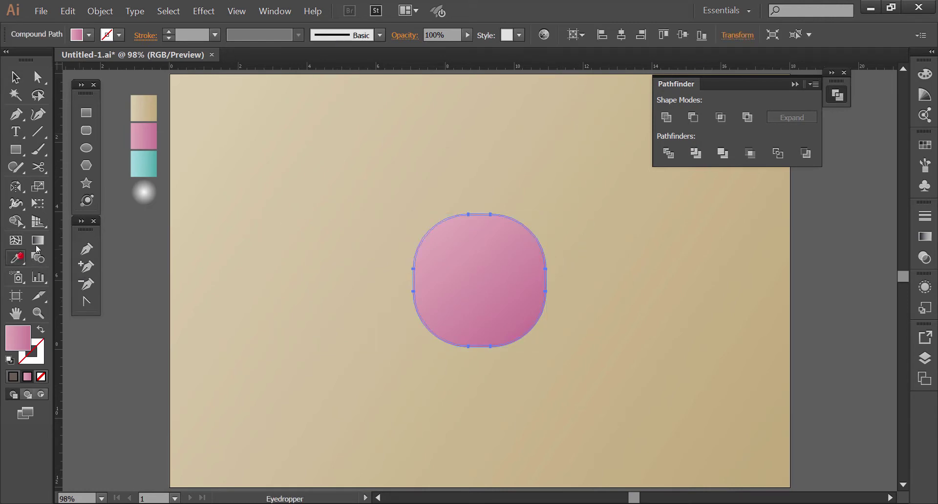
click(147, 188)
key(g)
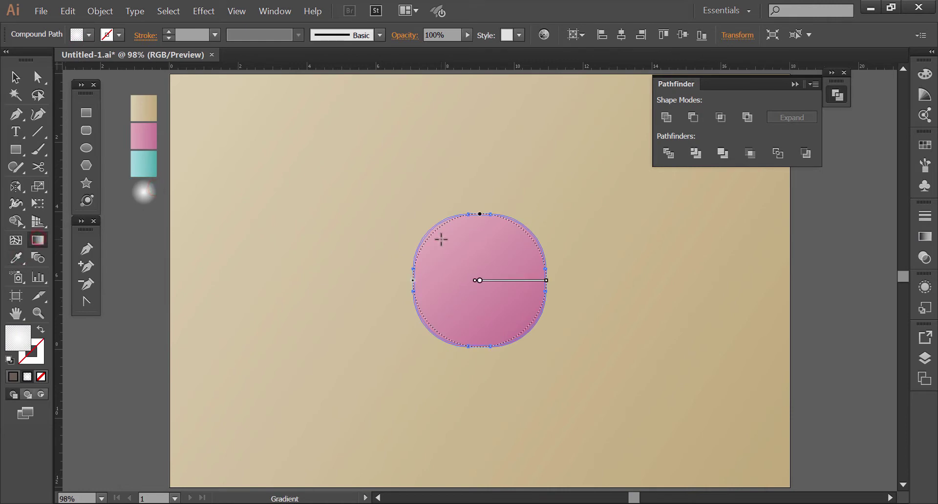
mouse_move(426, 231)
mouse_down()
mouse_move(517, 316)
mouse_move(491, 304)
mouse_up()
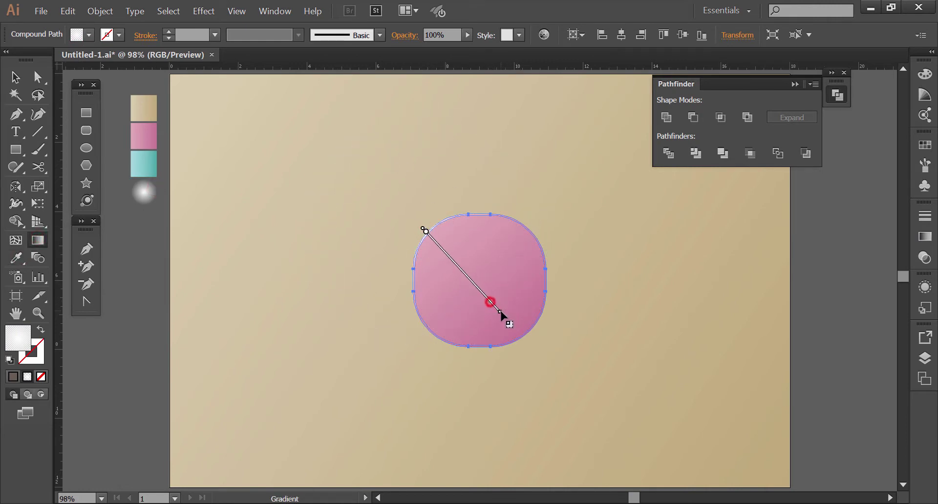
click(14, 77)
click(222, 177)
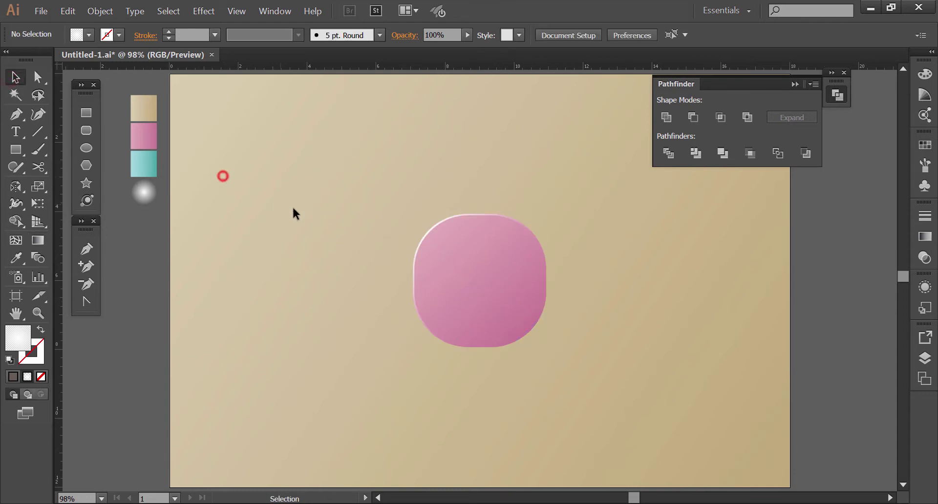
Step: Set the highlight ring's opacity to 77%, then reselect the pink rounded square
click(433, 230)
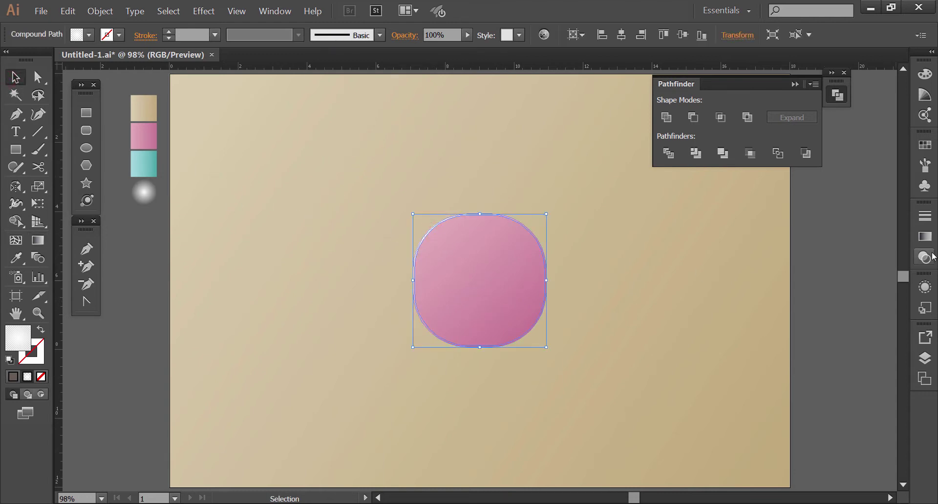
click(925, 258)
click(892, 224)
drag(895, 238, 874, 238)
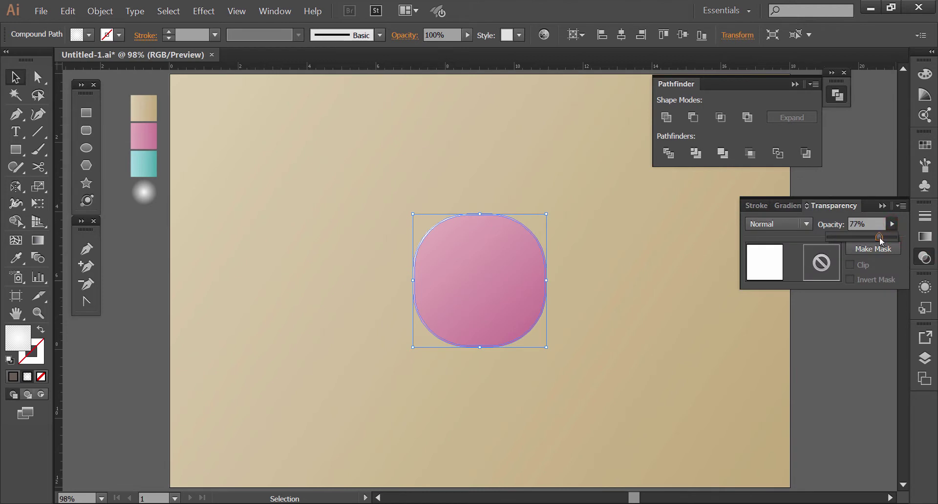
click(722, 265)
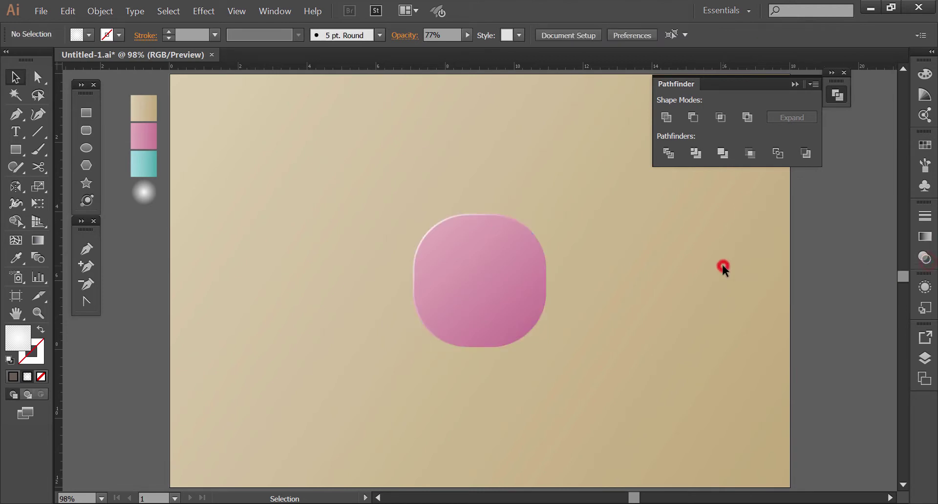
click(471, 316)
Step: Duplicate the pink shape to the left and subtract a -2 px offset path to leave a thin ring
drag(484, 324, 327, 323)
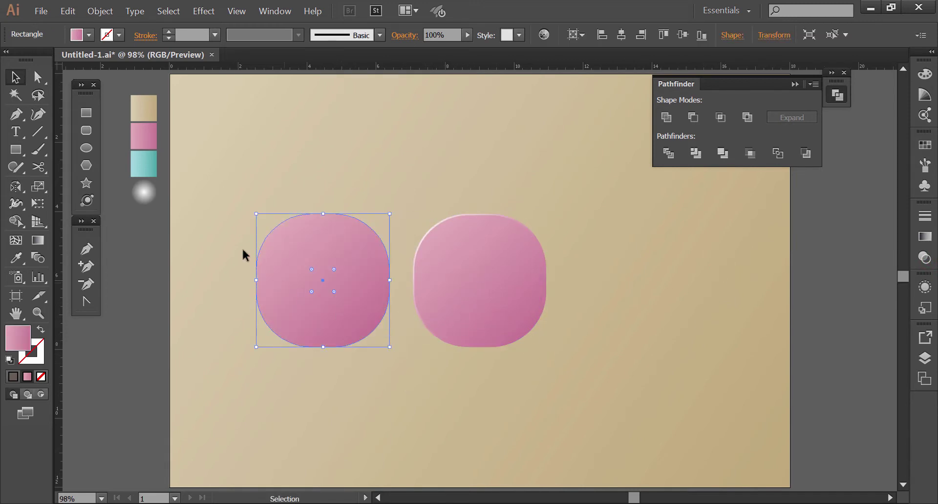
click(101, 11)
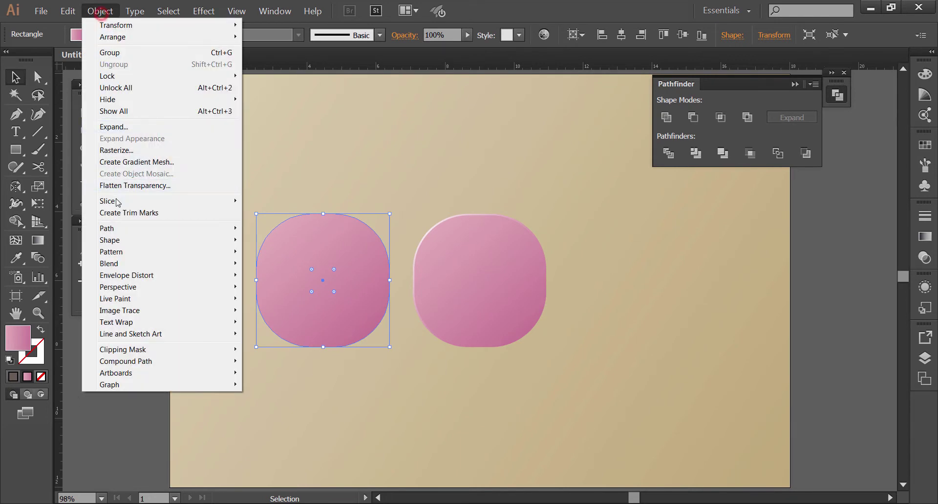
click(120, 228)
click(264, 268)
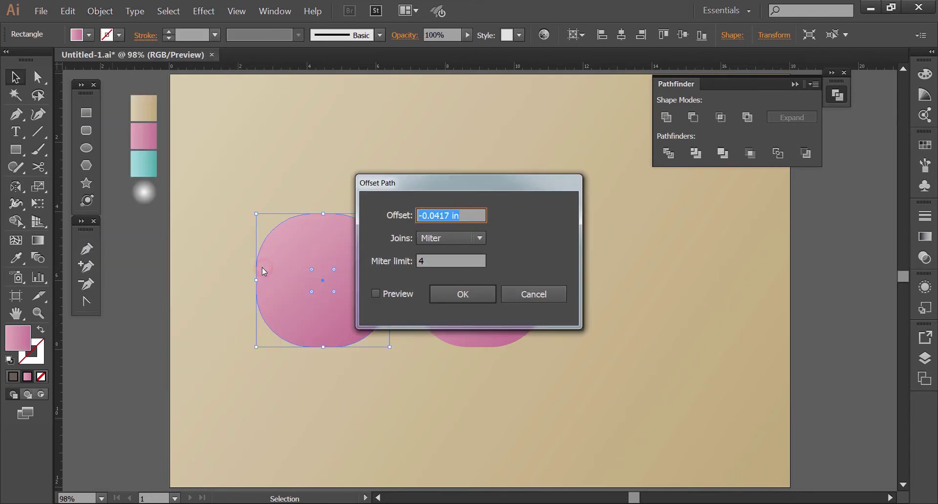
text(-)
text(x)
key(Return)
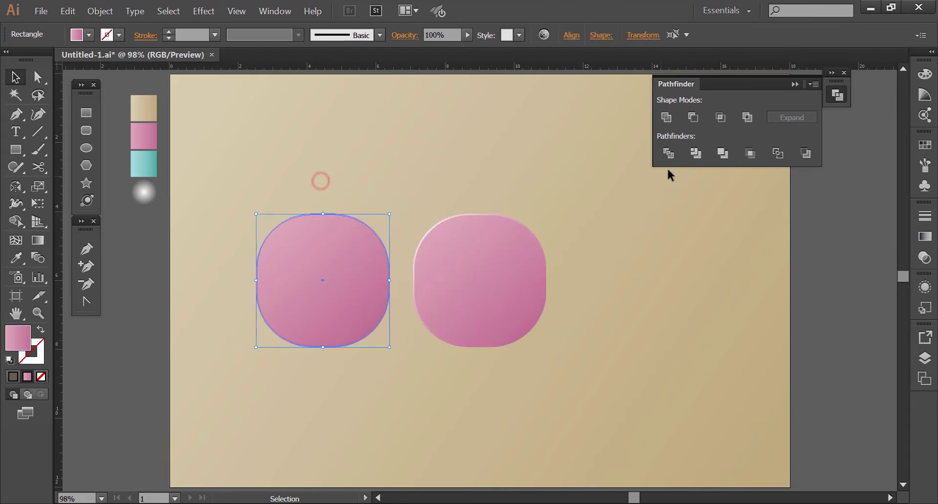
click(693, 117)
click(838, 96)
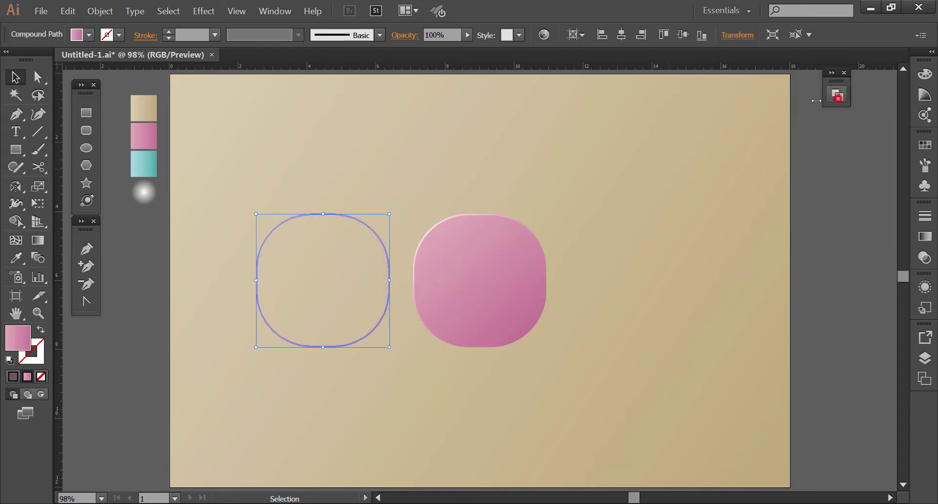
Step: Fill the new ring with bright magenta
click(81, 34)
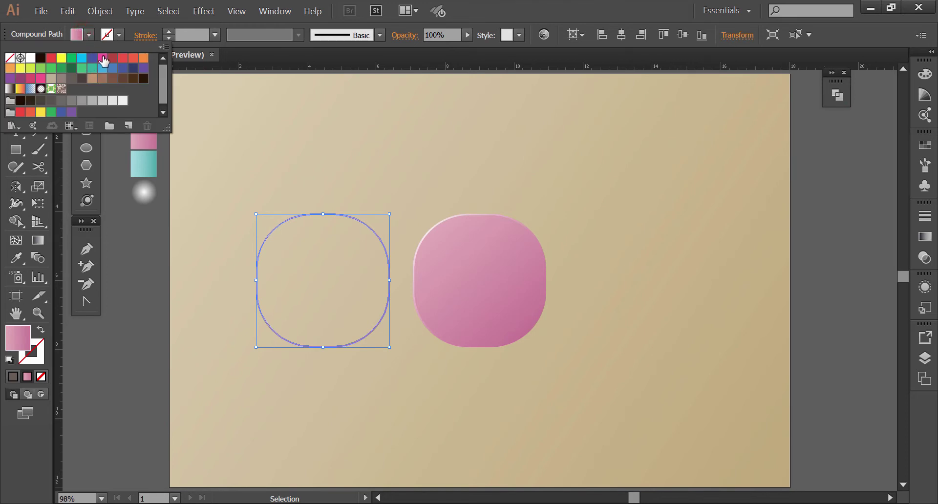
click(106, 59)
click(375, 162)
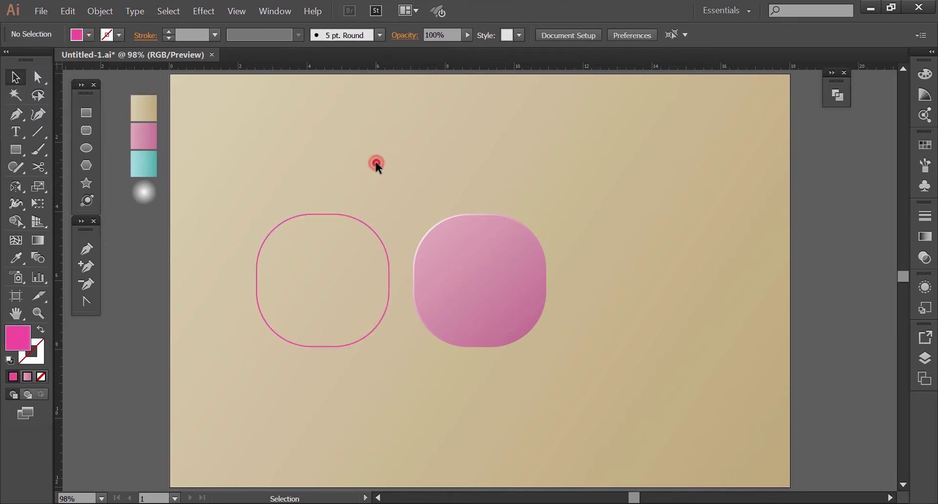
Step: Centre the magenta ring over the pink rounded square
drag(369, 184, 348, 222)
click(622, 35)
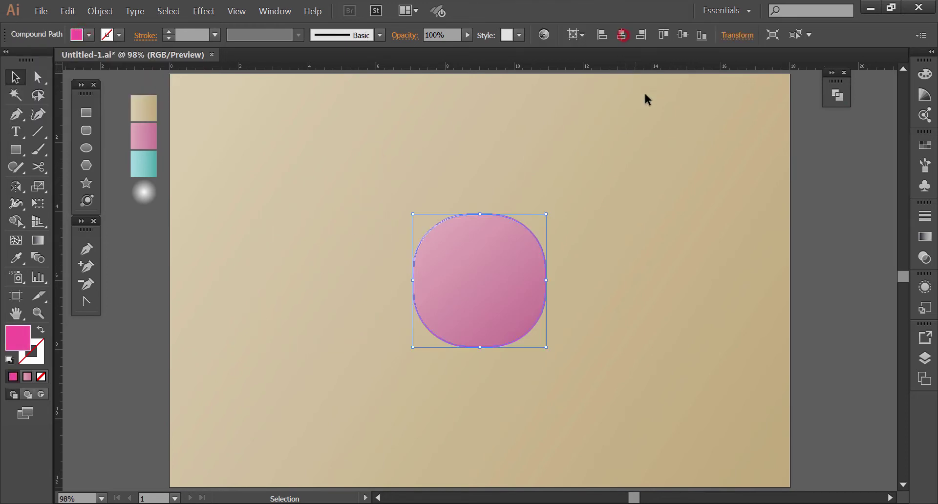
click(671, 137)
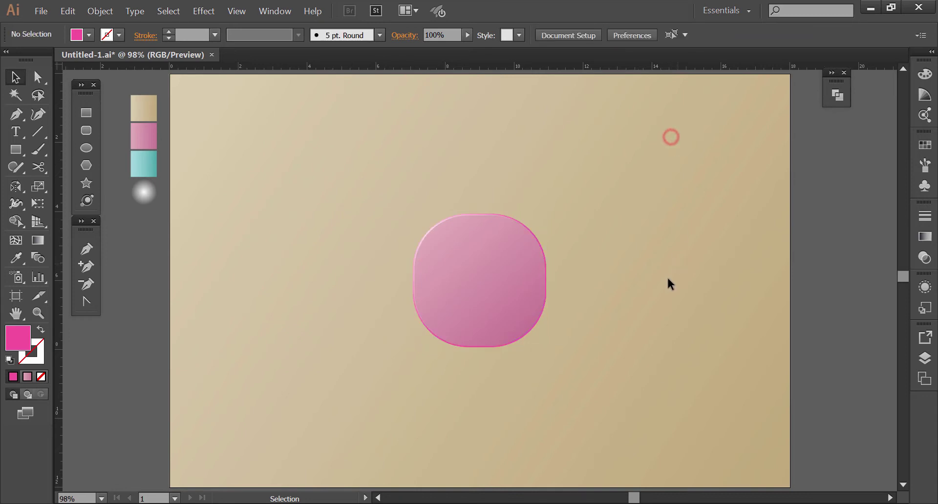
click(544, 310)
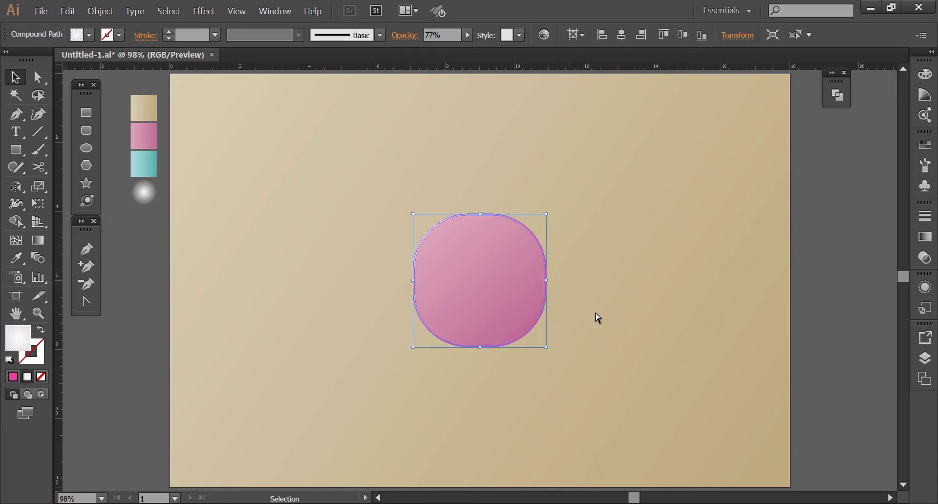
key(ctrl+z)
key(ctrl+z)
key(ctrl+z)
key(ctrl+shift+z)
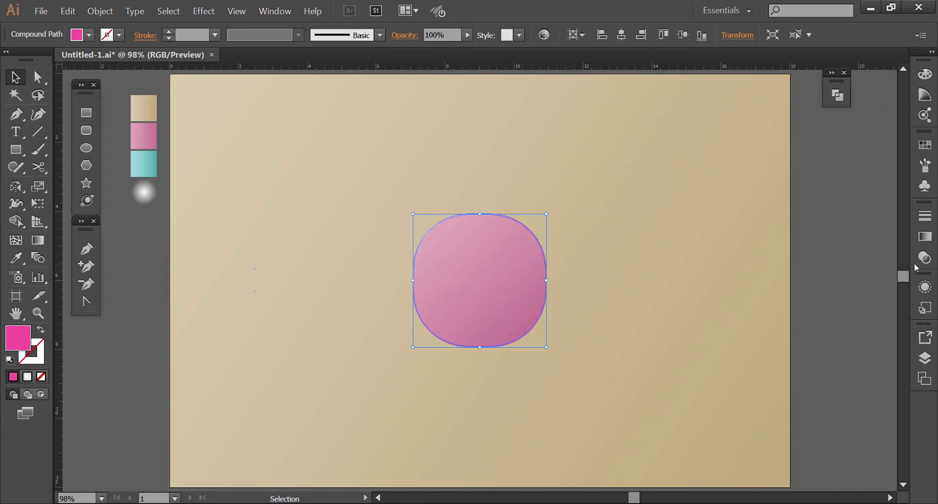
Step: Set the ring's blend mode to Multiply and its opacity to 59%
click(922, 260)
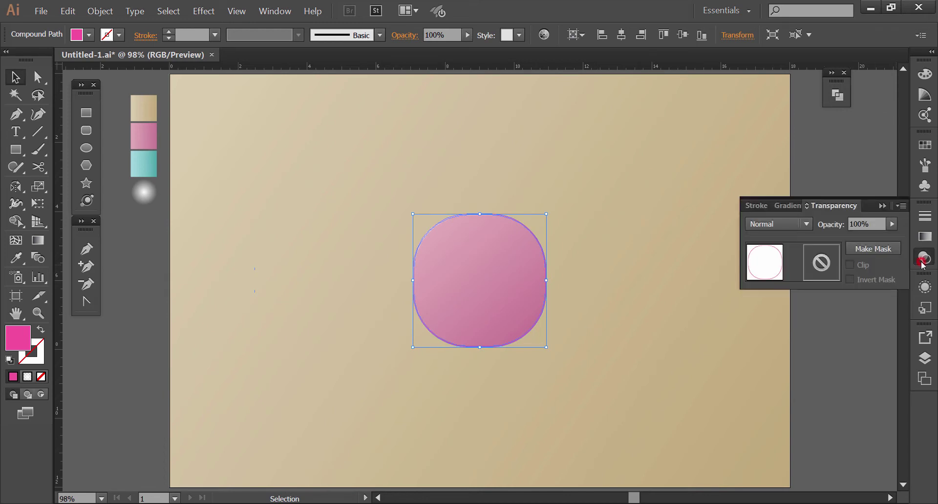
click(809, 226)
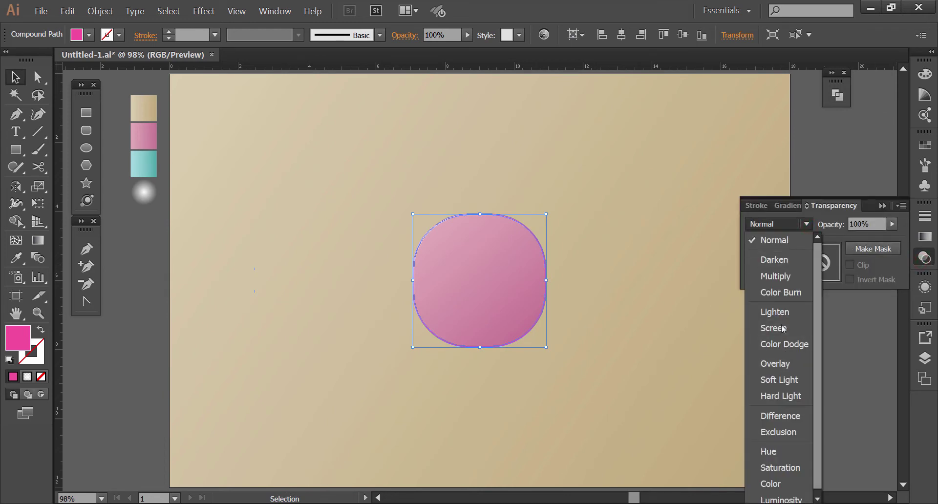
click(780, 277)
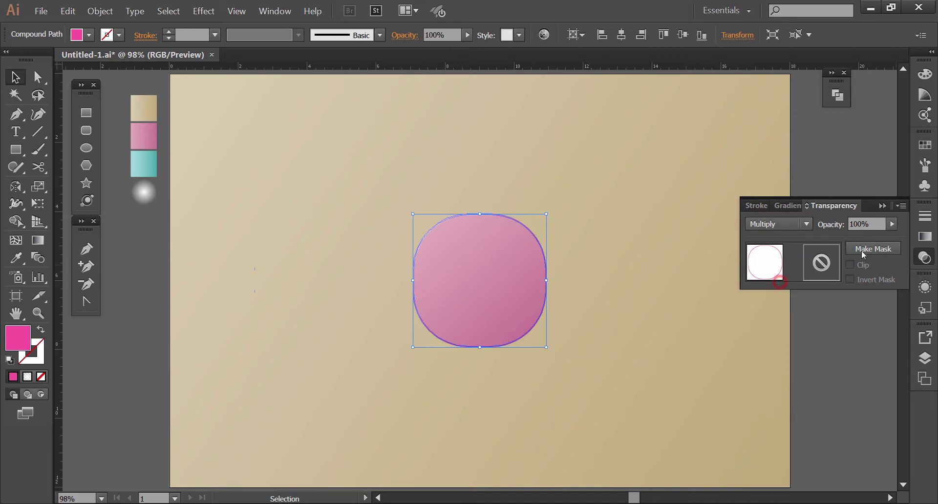
click(705, 268)
key(ctrl+a)
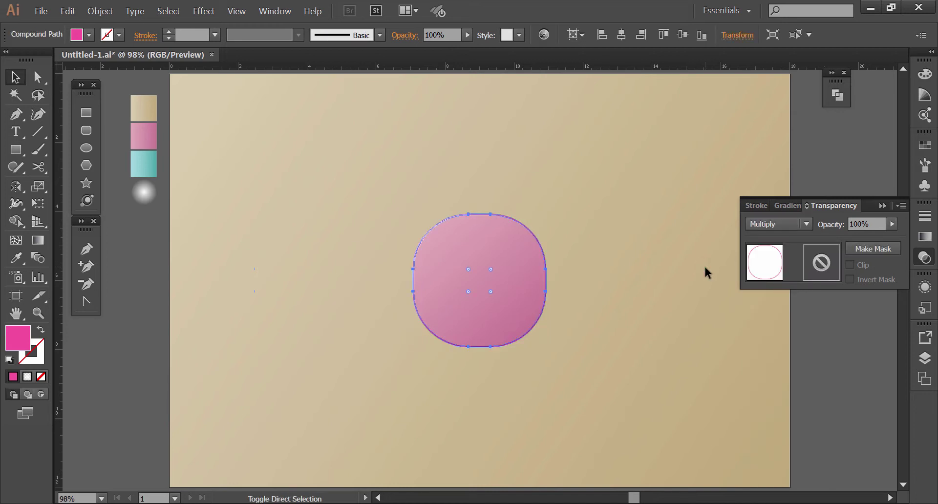
click(893, 224)
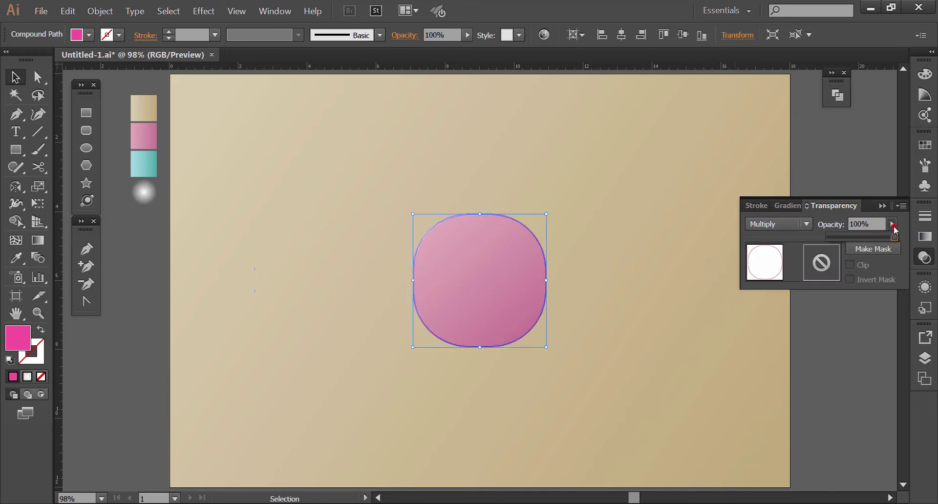
drag(895, 238, 867, 238)
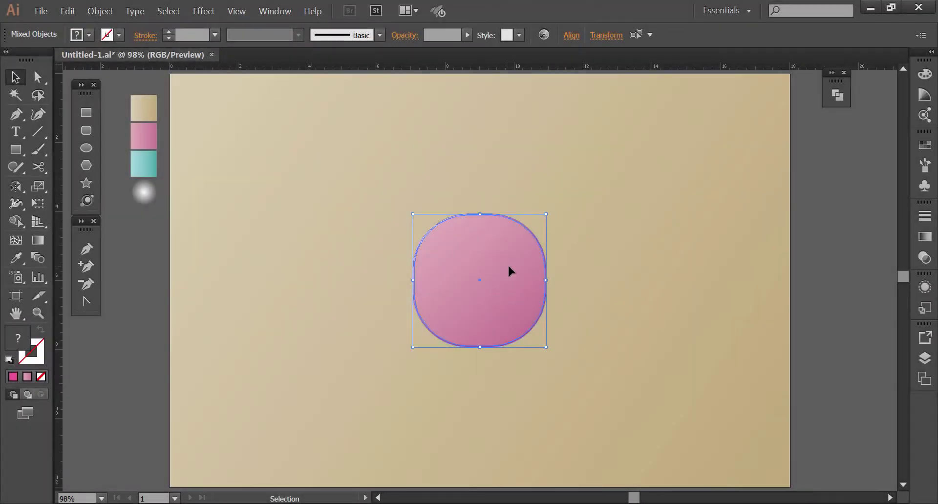
Step: Group the icon shapes and add a Multiply drop shadow: 65%, X 0.1 in, Y 0.2 in, 0.12 in blur
right_click(508, 267)
click(527, 307)
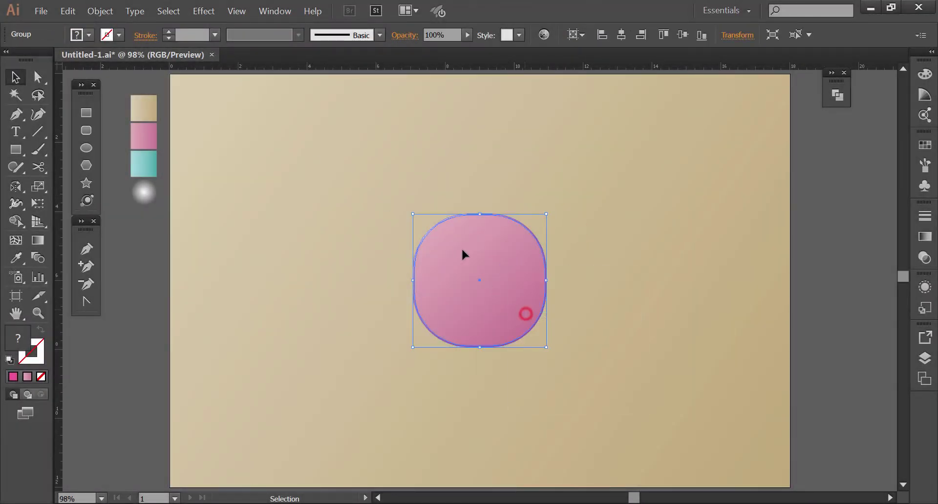
click(204, 11)
click(353, 170)
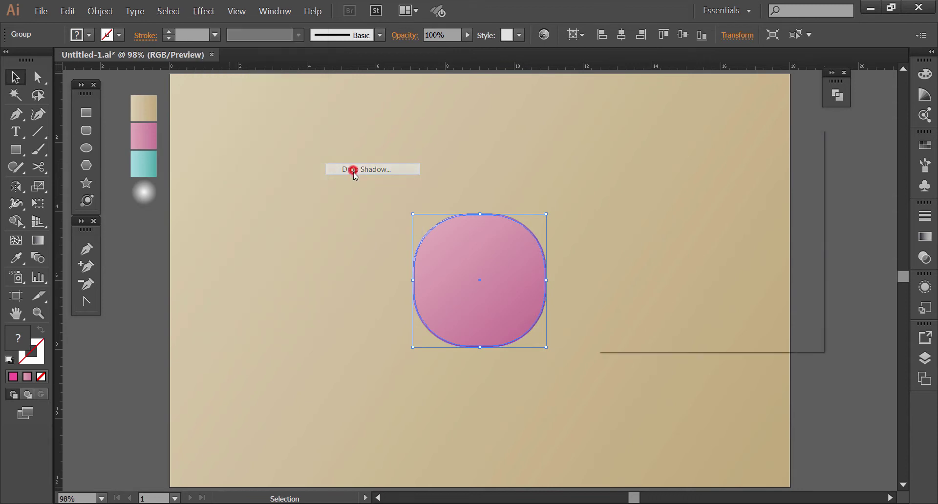
click(633, 320)
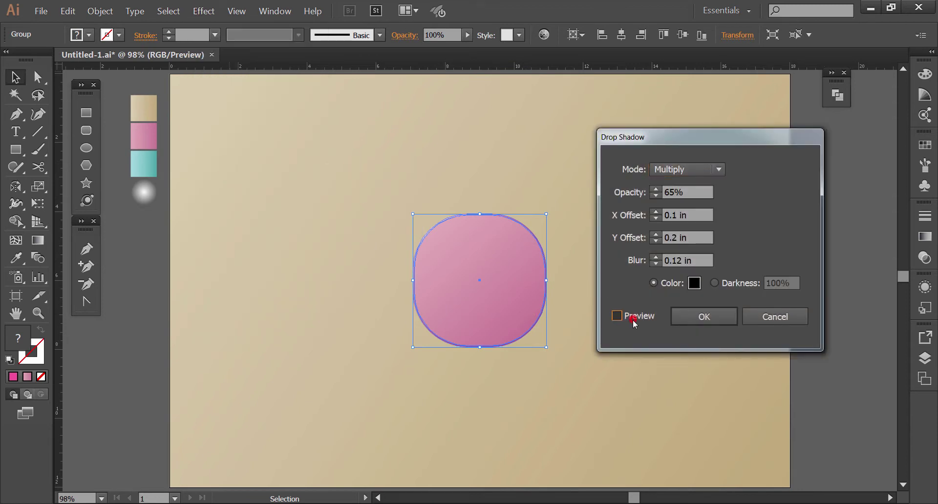
click(700, 322)
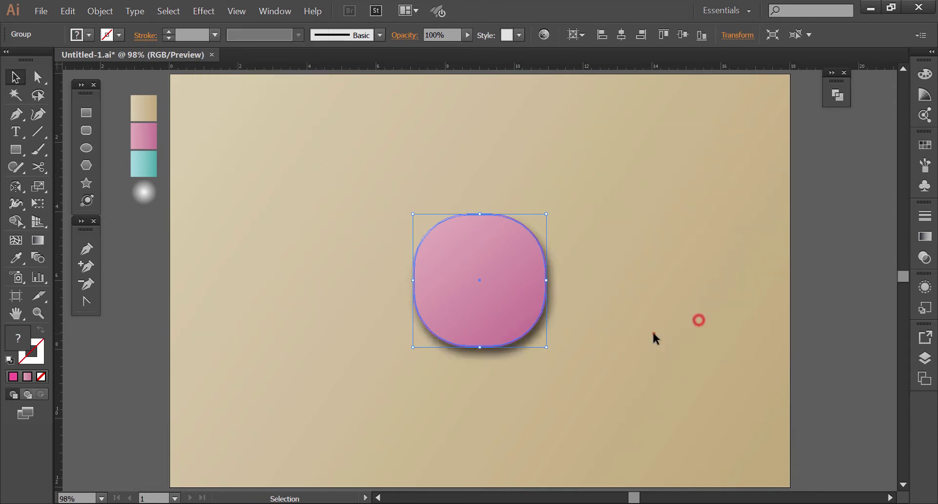
click(654, 335)
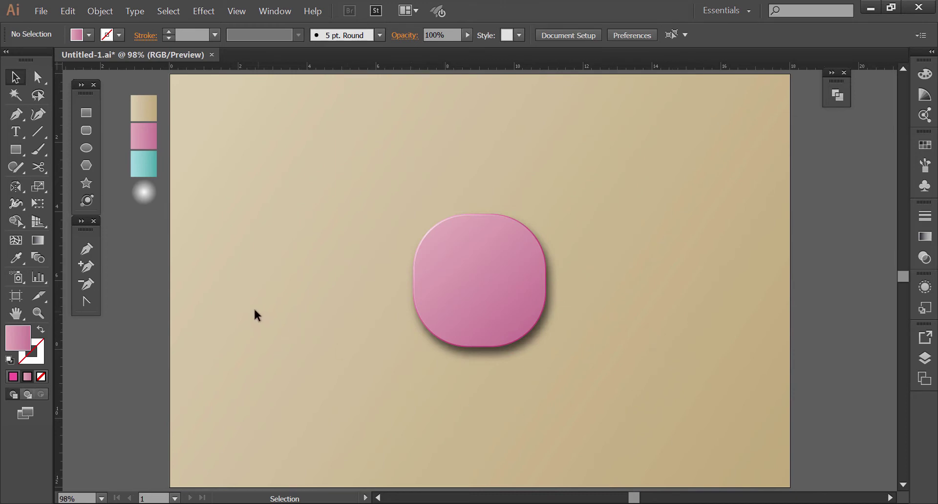
Step: Draw a white-gradient glow circle and position it over the icon's upper half
click(86, 148)
click(16, 259)
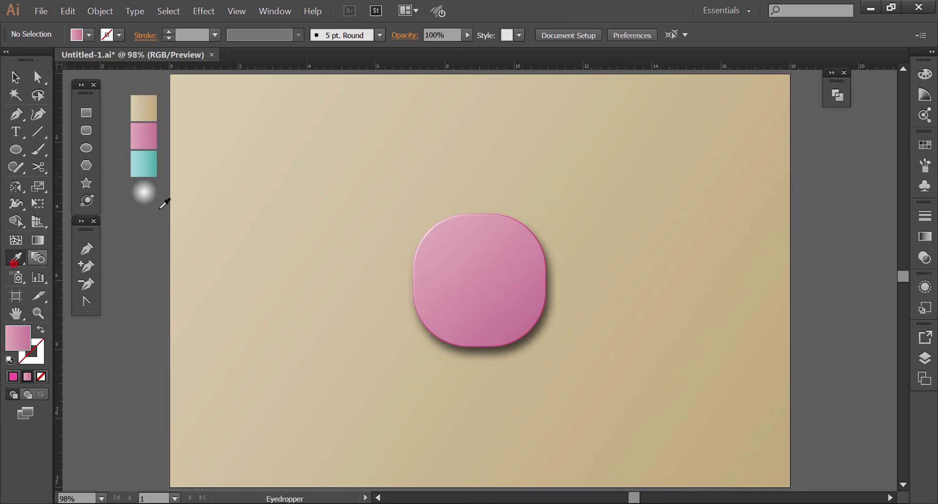
click(144, 192)
click(86, 148)
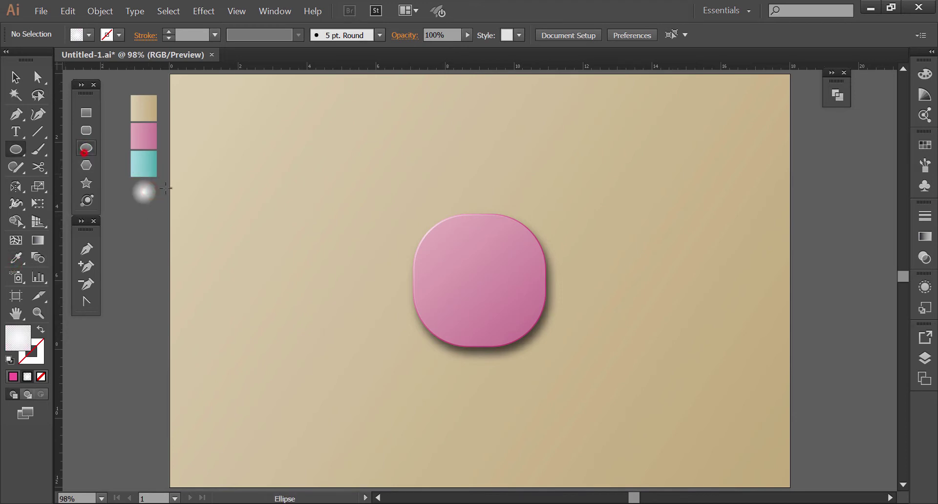
mouse_move(406, 200)
mouse_down()
mouse_move(522, 283)
mouse_move(496, 272)
mouse_move(496, 290)
mouse_up()
key(v)
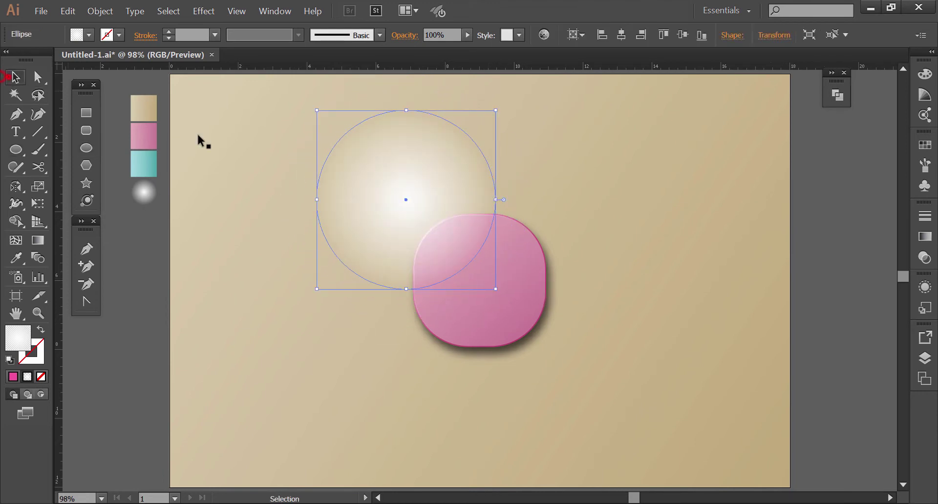
drag(451, 196, 503, 233)
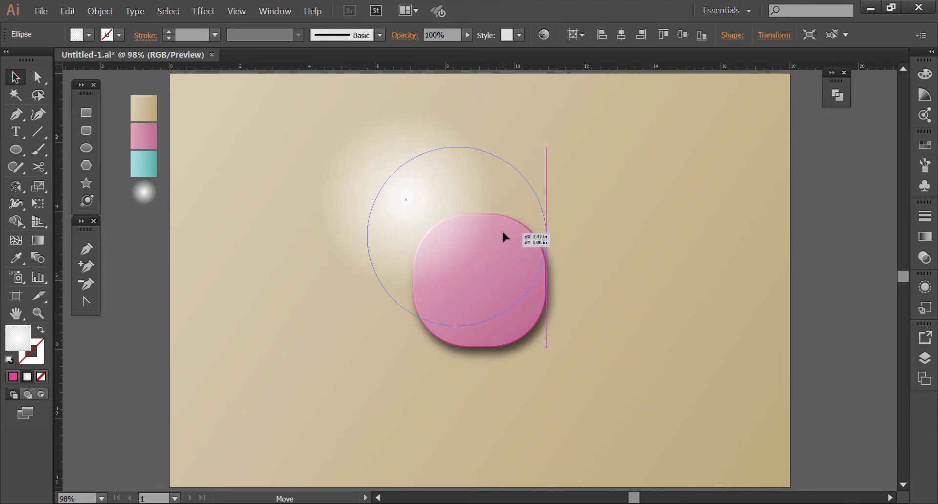
drag(504, 233, 500, 231)
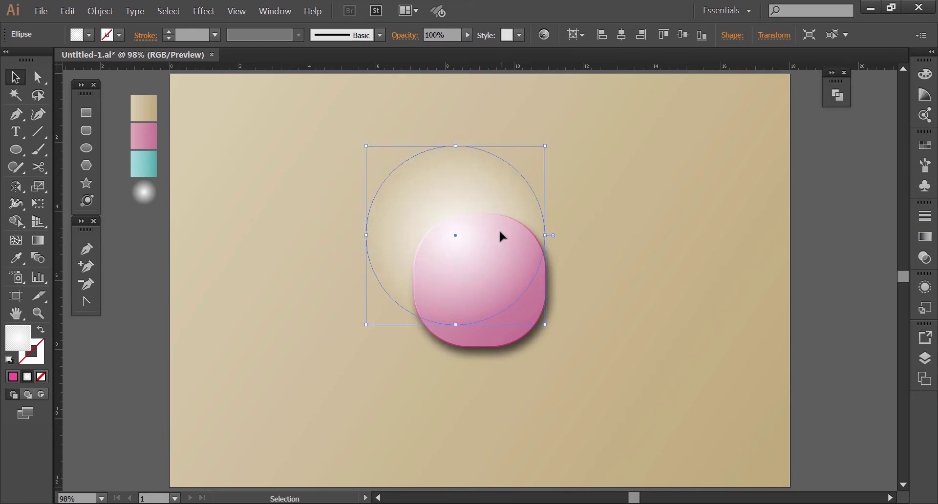
Step: Make the circle's gradient linear, angled diagonally at -52.5°, then select both shapes
click(925, 258)
click(925, 237)
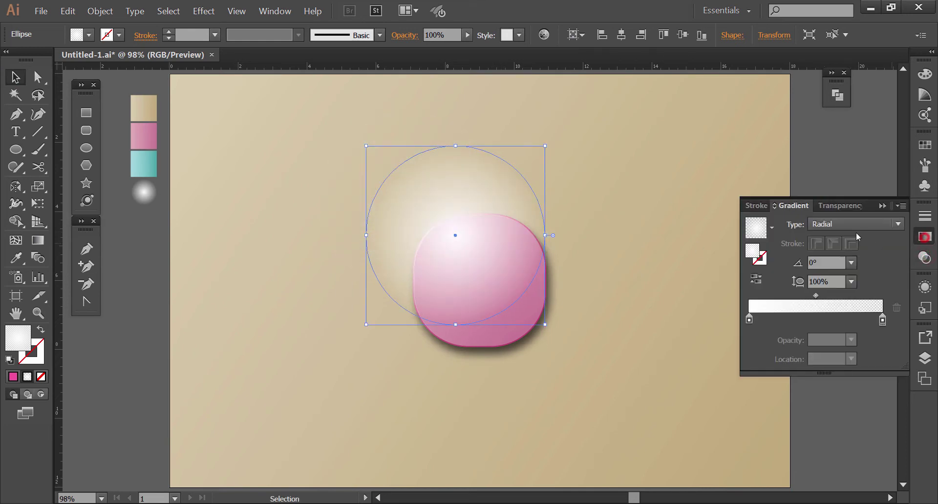
click(845, 225)
click(835, 240)
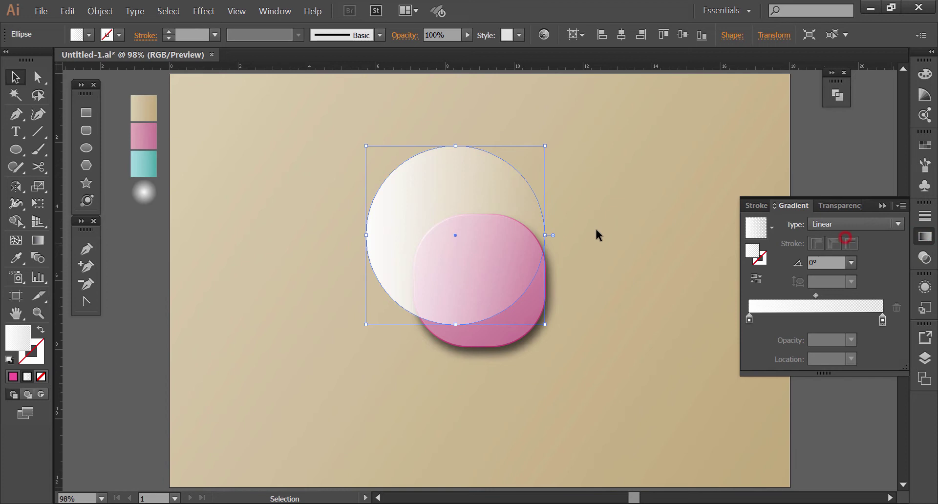
click(38, 240)
drag(400, 164, 515, 313)
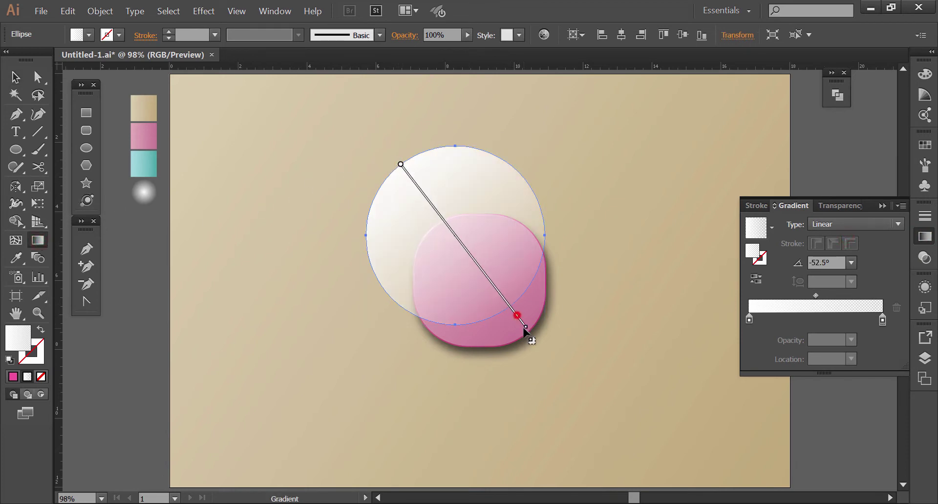
drag(511, 312, 519, 320)
click(15, 77)
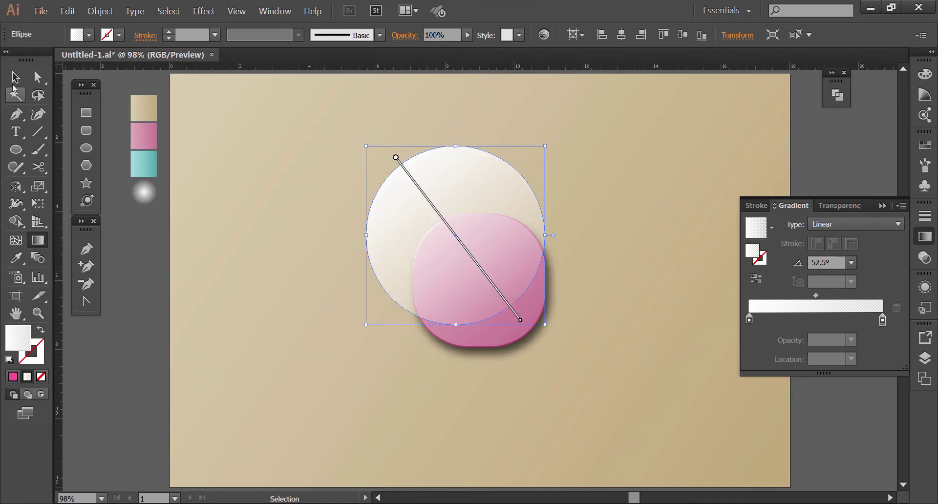
shift+click(498, 334)
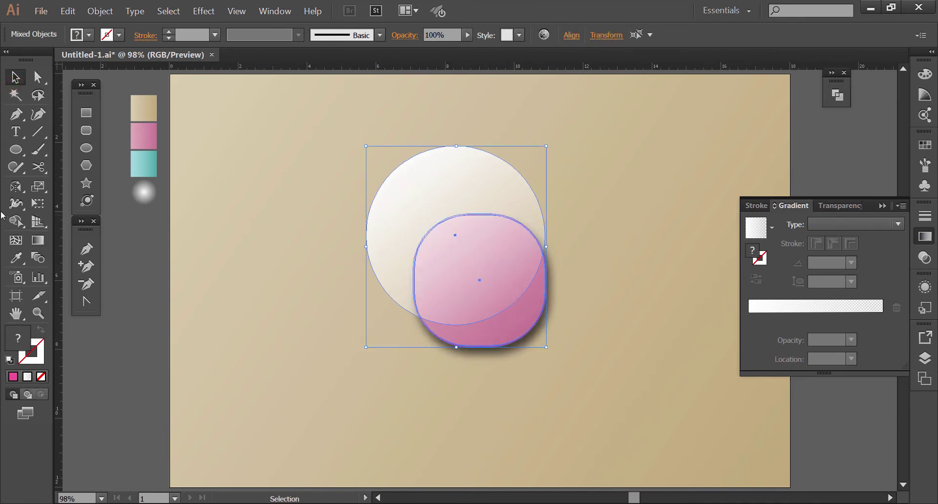
Step: Trim away the parts of the white circle that extend outside the pink square
click(15, 221)
alt+click(399, 224)
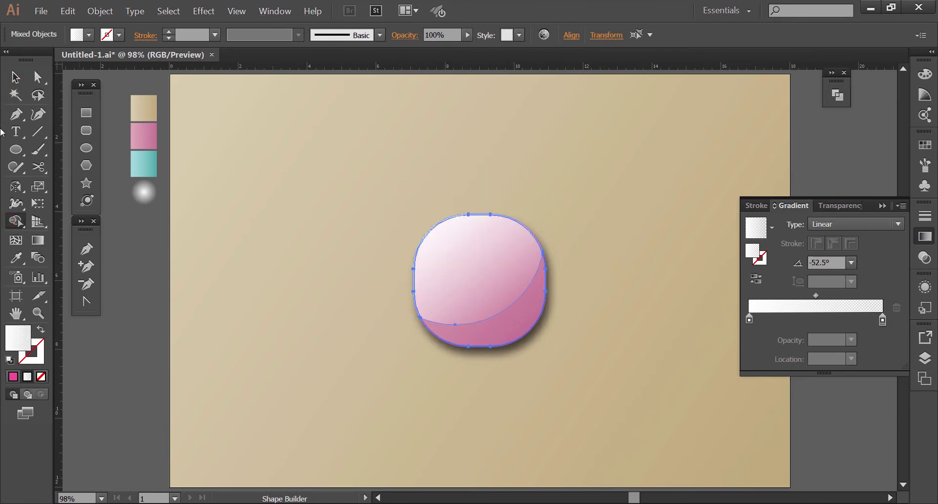
click(15, 77)
click(250, 155)
Step: Re-angle the highlight's gradient to run from upper-left toward bottom-right
click(490, 289)
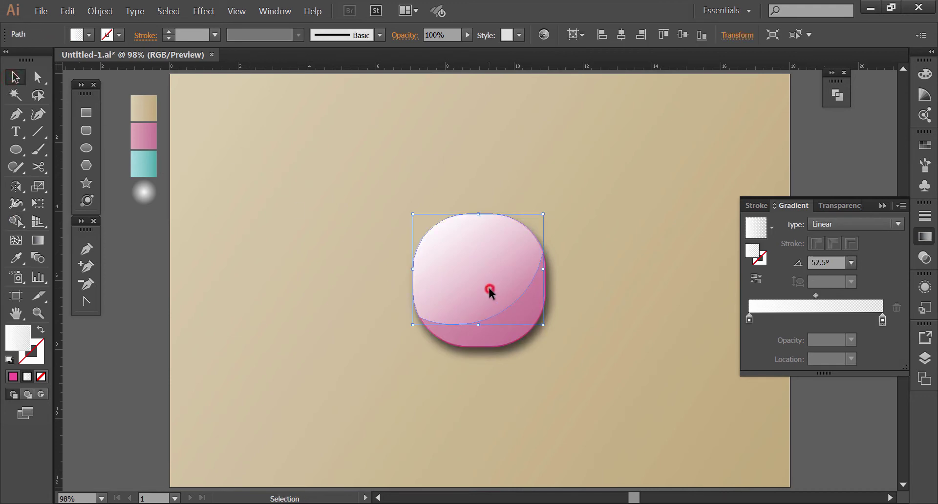
click(32, 239)
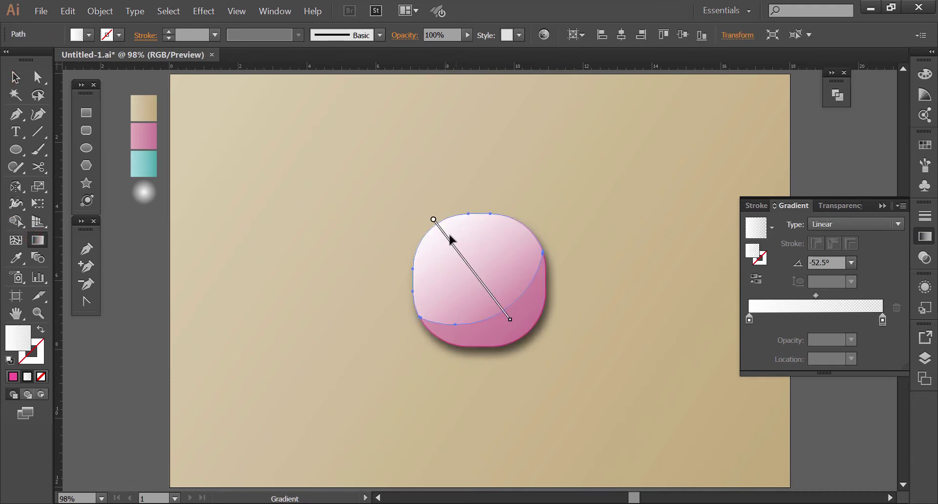
drag(434, 220, 399, 175)
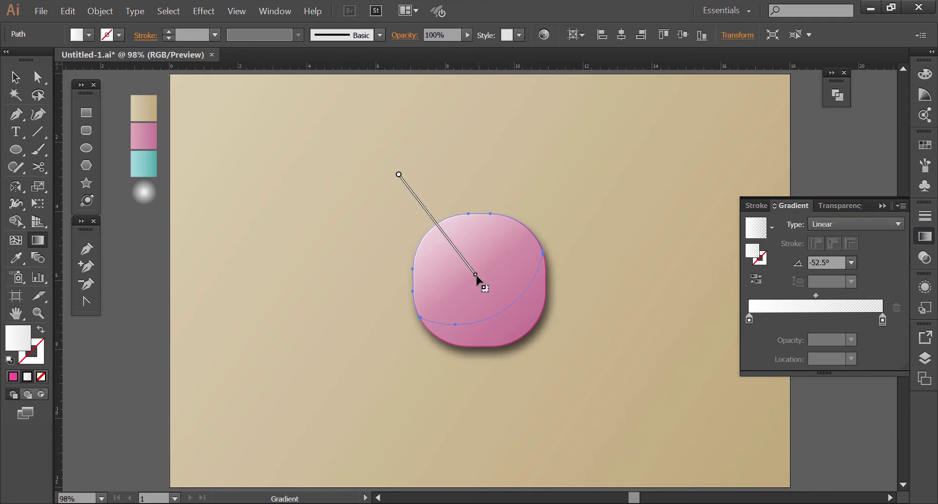
drag(476, 276, 509, 318)
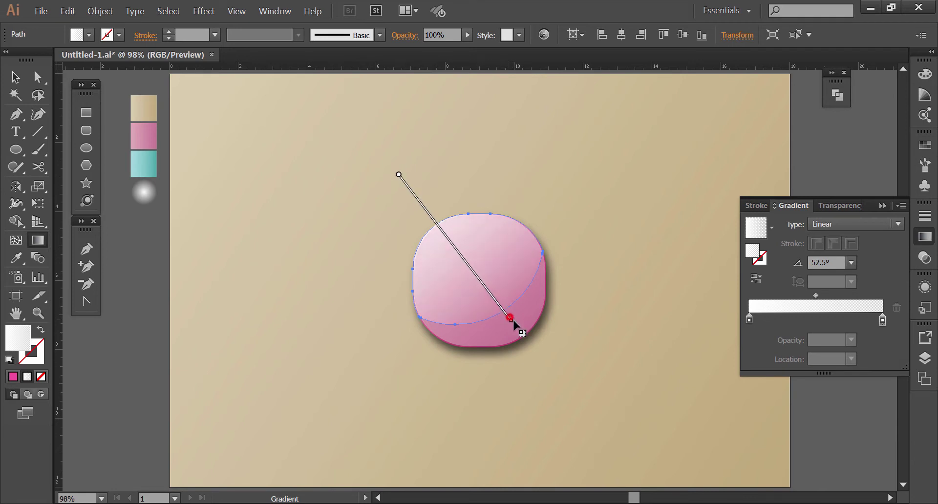
drag(503, 315, 495, 295)
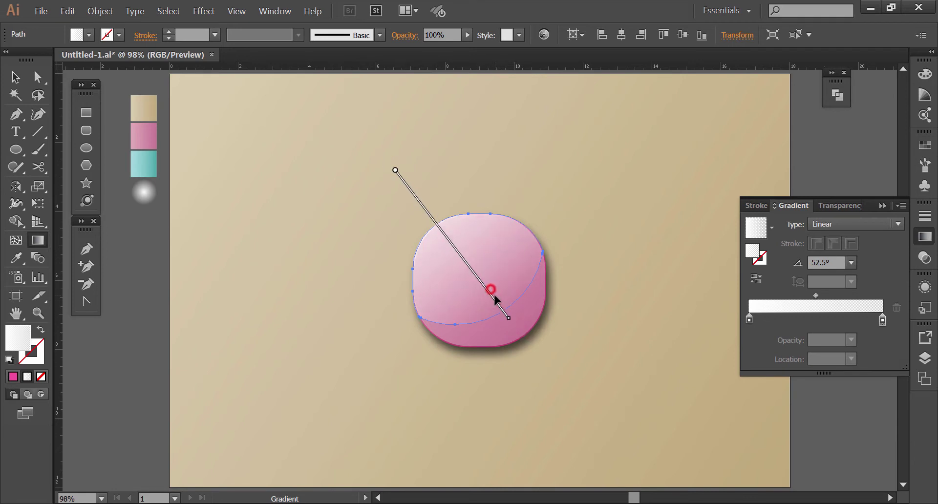
click(15, 76)
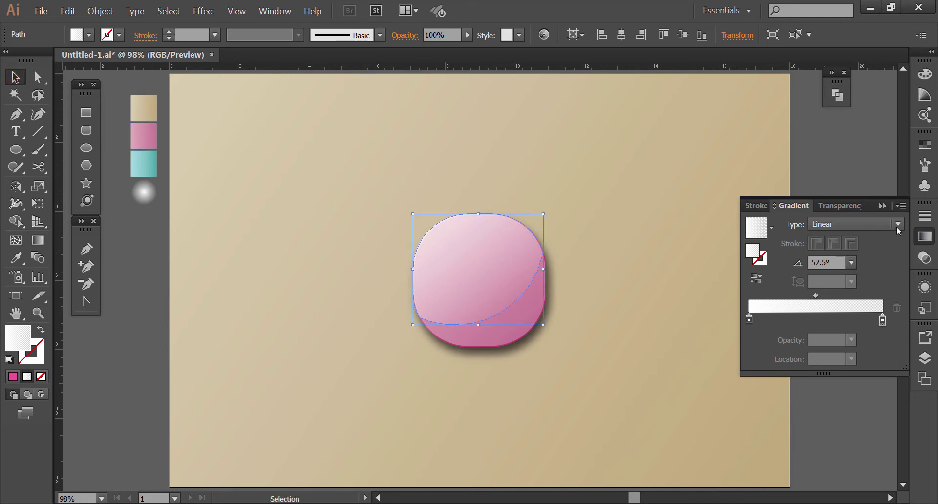
Step: Set the highlight to Overlay blend mode at 36% opacity
click(841, 206)
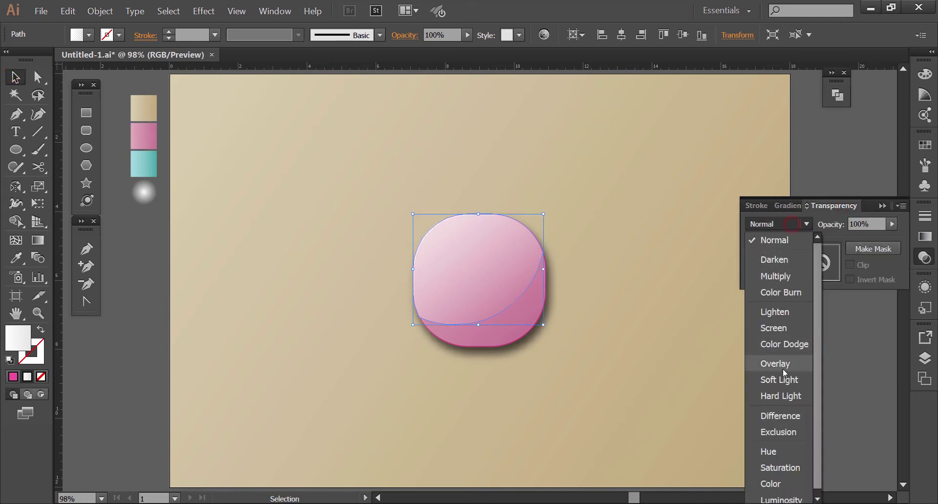
click(776, 365)
click(893, 225)
drag(895, 237, 868, 239)
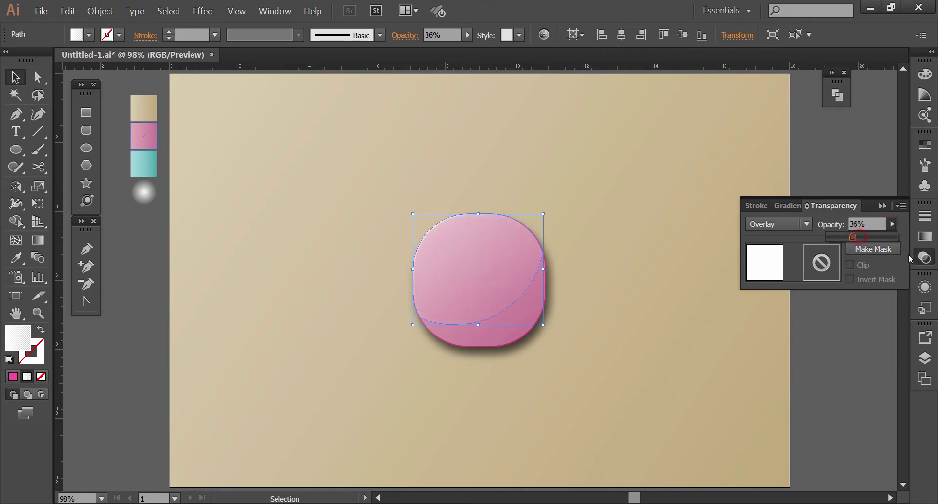
click(925, 258)
click(697, 274)
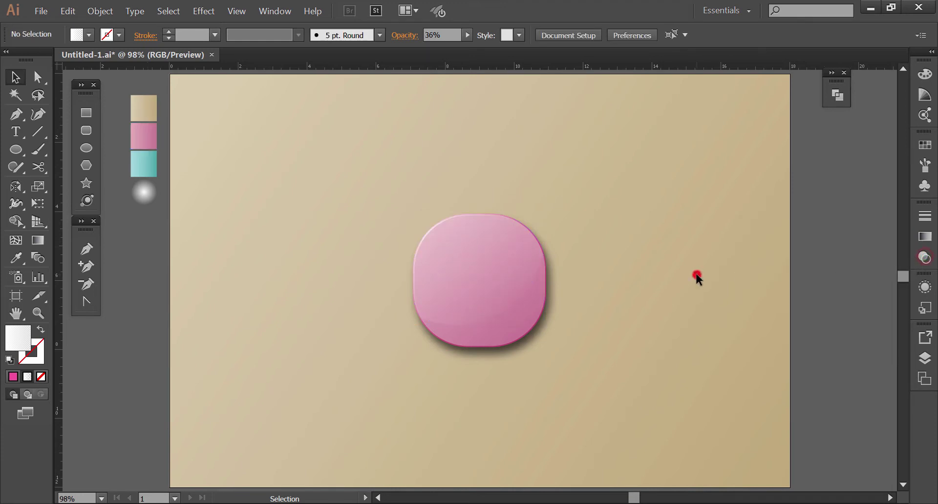
Step: Duplicate the highlight left of the icon as a pink stroked outline with no fill
click(493, 290)
click(315, 277)
drag(494, 289, 335, 303)
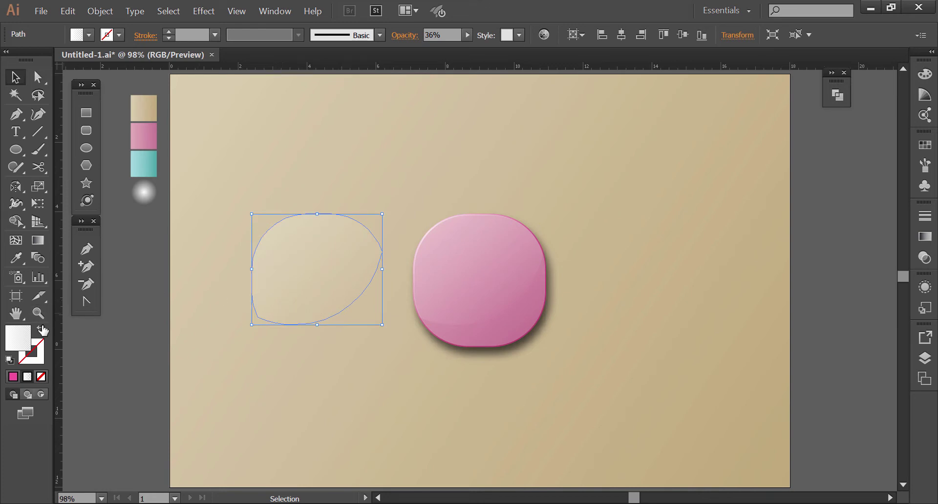
click(41, 329)
click(123, 34)
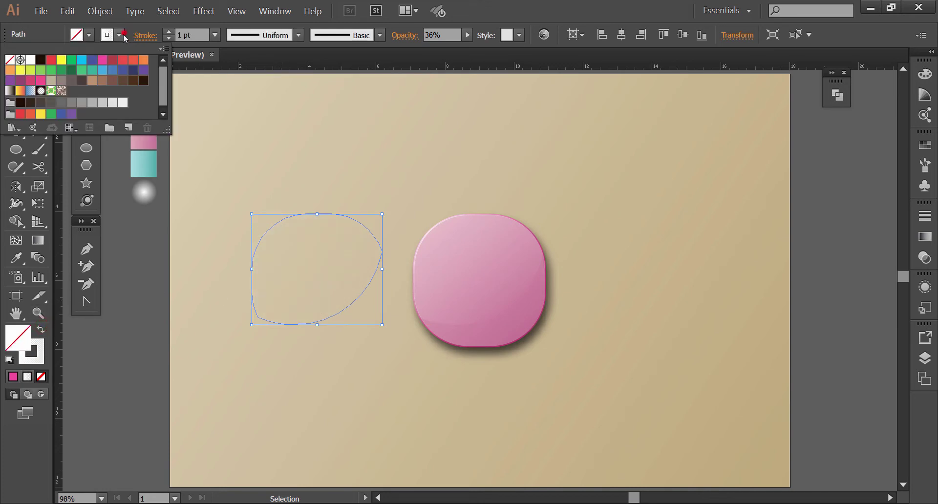
click(102, 60)
click(268, 132)
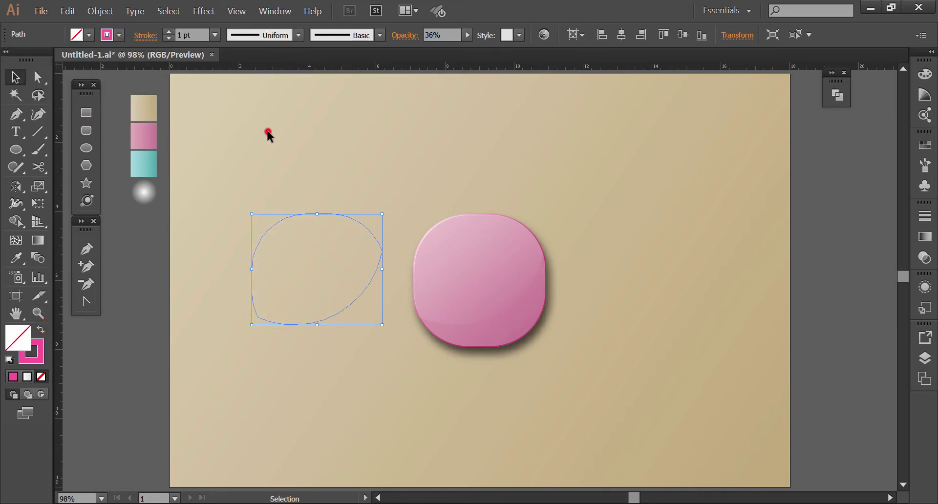
drag(283, 159, 335, 252)
Step: Reset the outline copy to Normal blend mode at 100% opacity
click(925, 258)
click(893, 224)
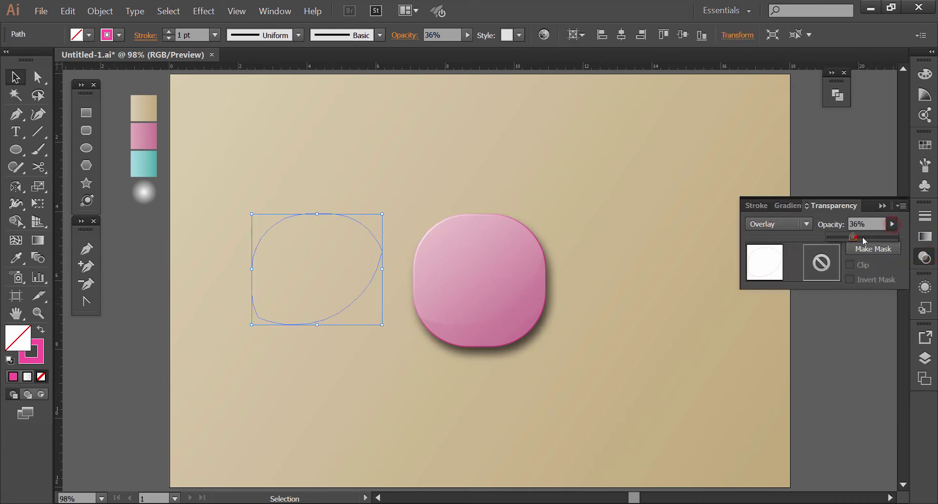
drag(865, 239, 898, 238)
click(772, 224)
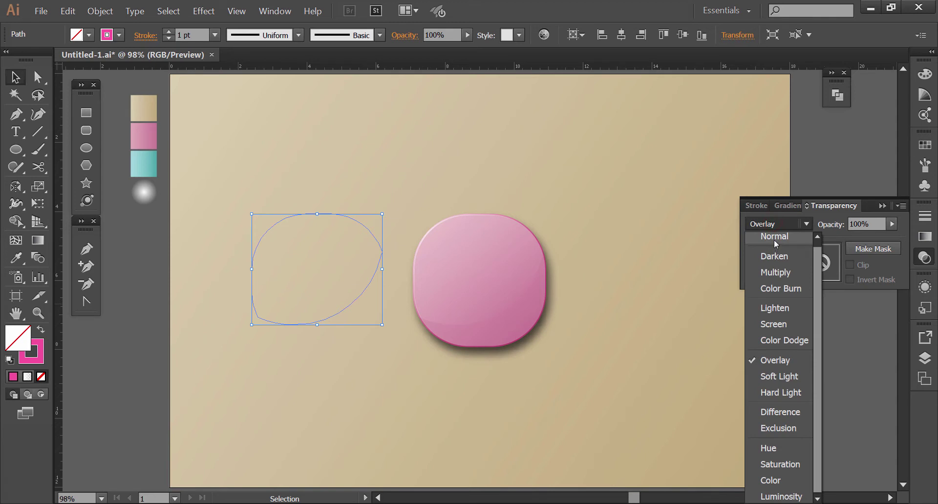
click(775, 237)
click(656, 243)
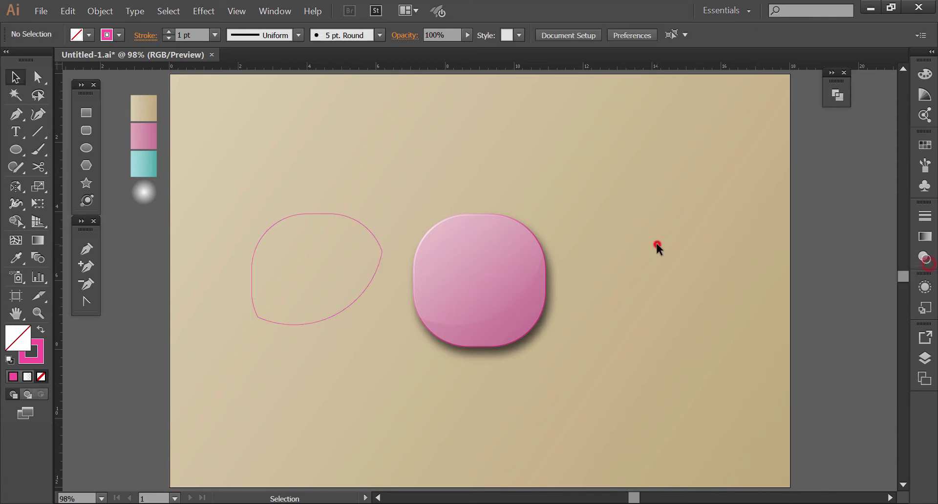
Step: Cut the outline copy with Scissors and delete its upper piece, leaving the lower arc
click(368, 286)
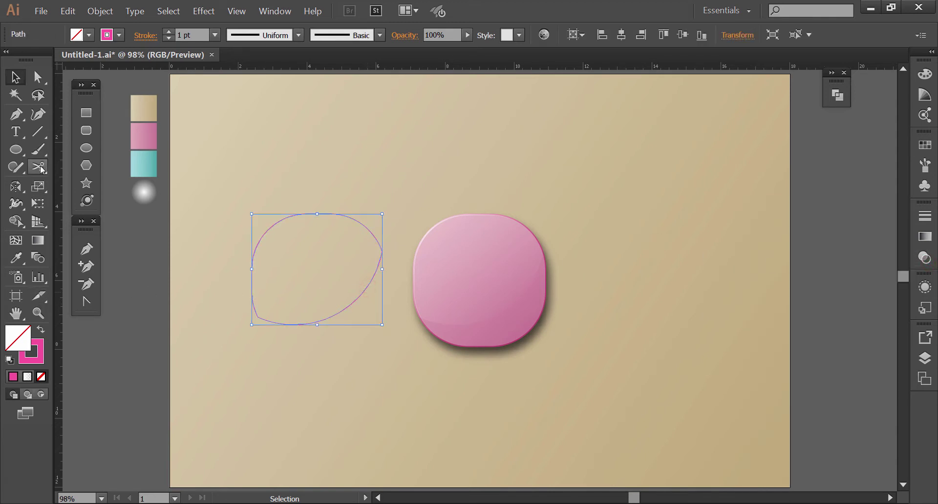
drag(38, 167, 60, 179)
drag(228, 180, 563, 357)
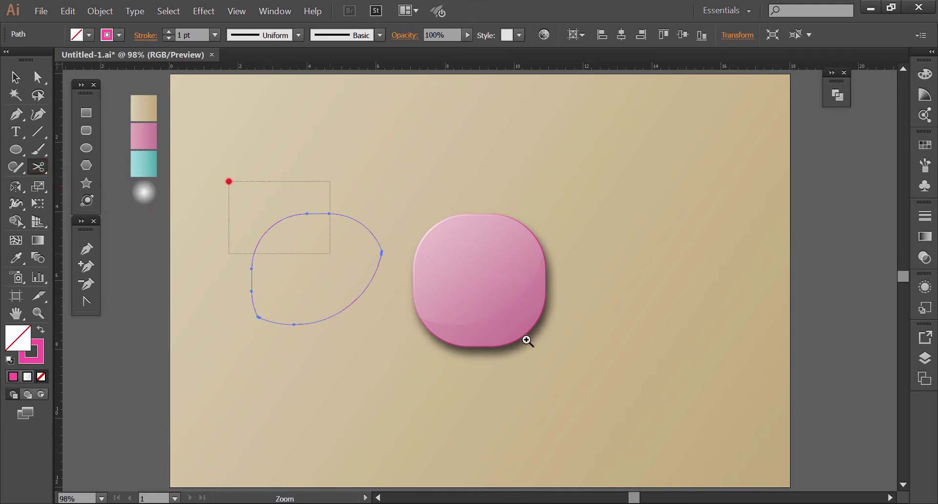
click(391, 227)
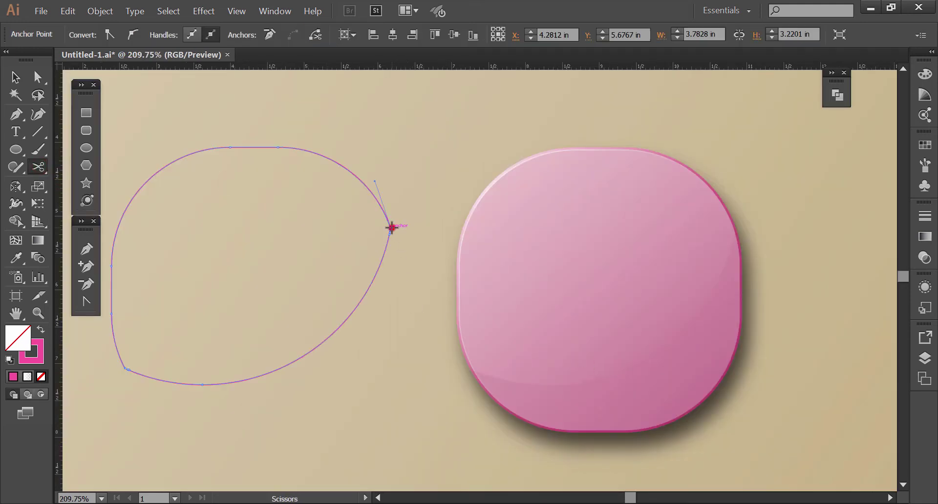
click(124, 369)
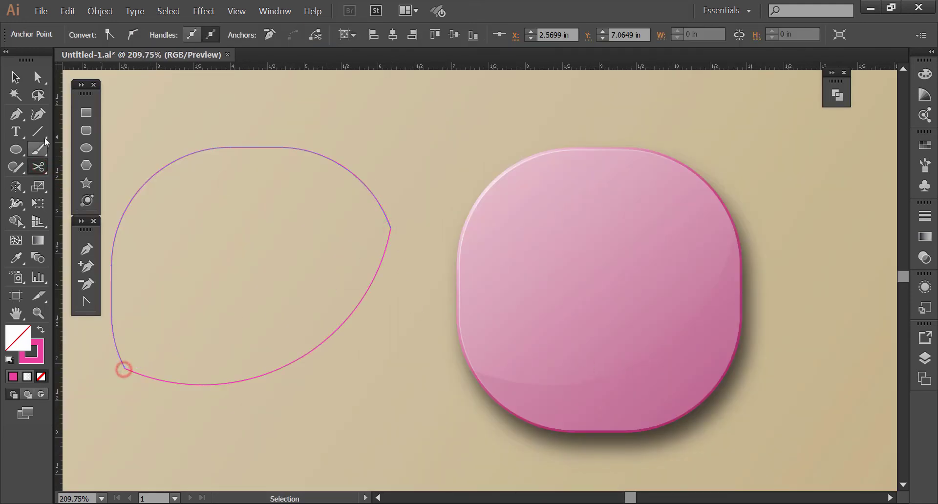
key(v)
click(151, 104)
drag(177, 110, 215, 176)
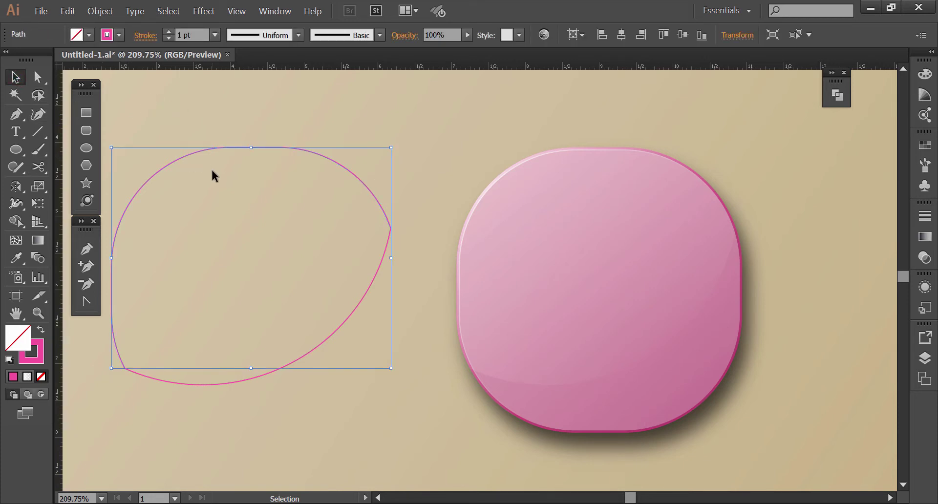
key(Delete)
Step: Give the arc a tapered width profile and move it onto the pink icon
drag(333, 267, 381, 309)
click(265, 35)
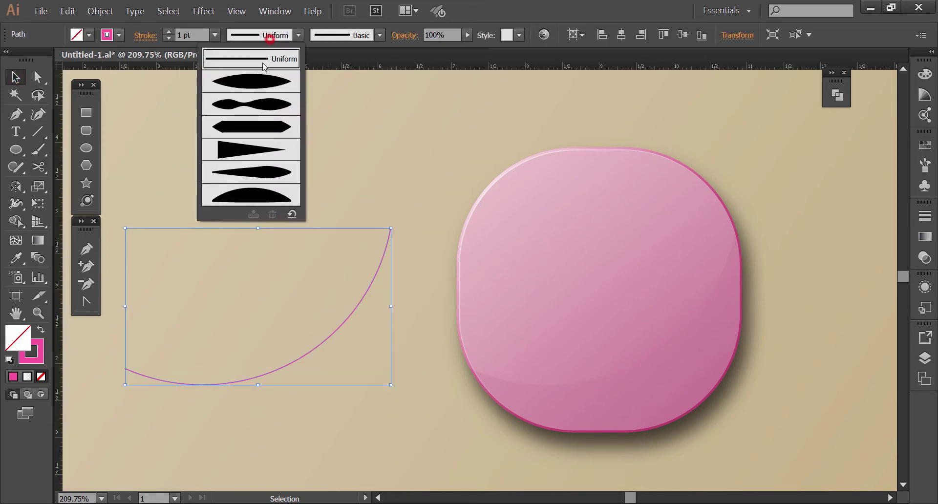
click(259, 74)
drag(346, 320, 691, 322)
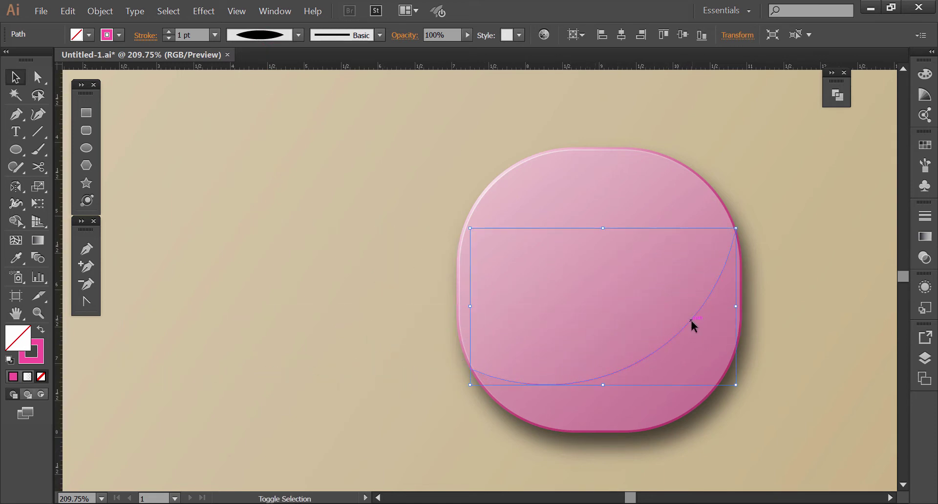
Step: Blend the arc with Multiply at 50% opacity
click(924, 258)
click(779, 224)
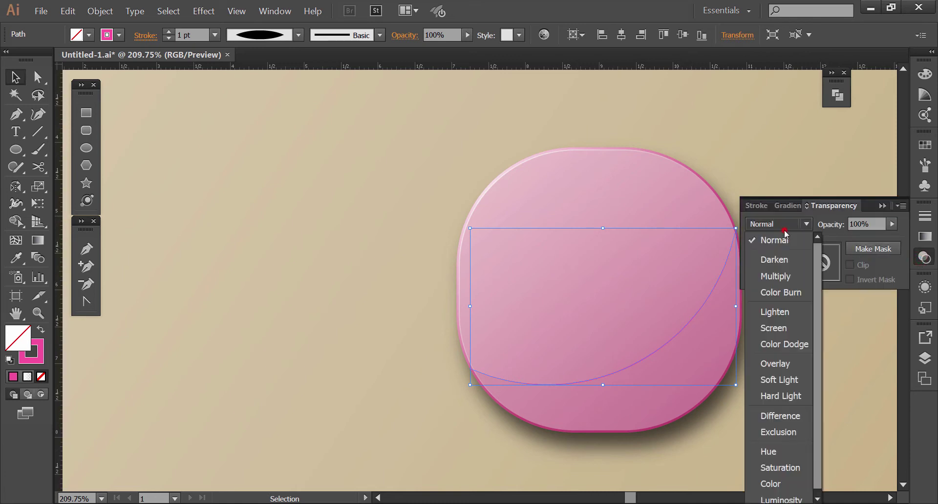
click(782, 276)
click(892, 224)
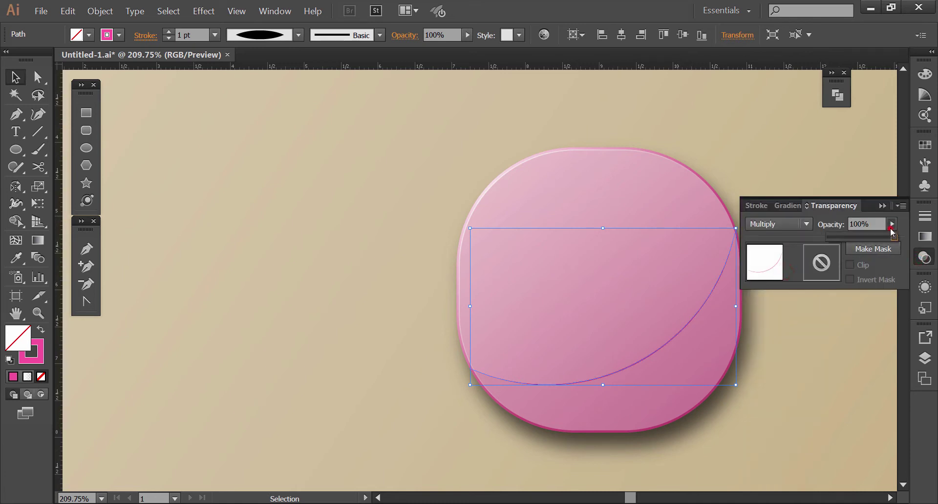
drag(893, 237, 875, 242)
click(823, 273)
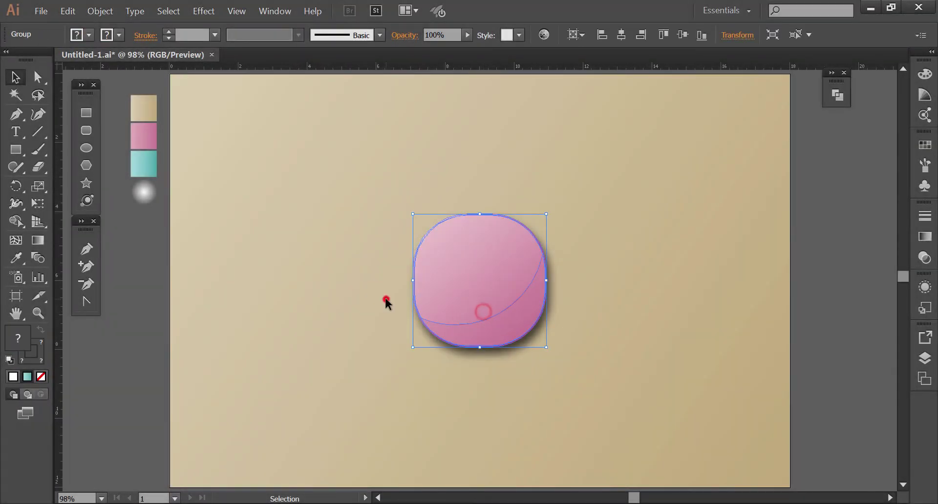
Step: Set dark brown as the current fill colour and choose the Pen tool
click(386, 300)
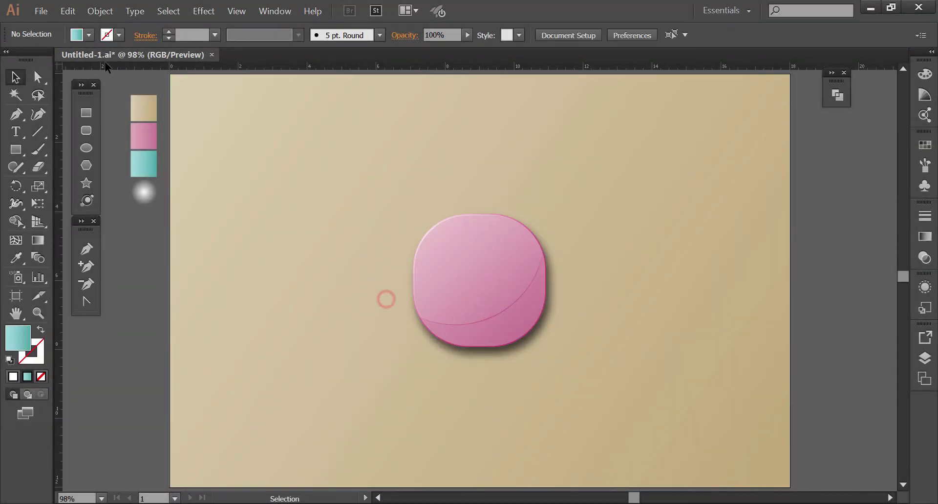
click(89, 35)
click(82, 80)
click(209, 230)
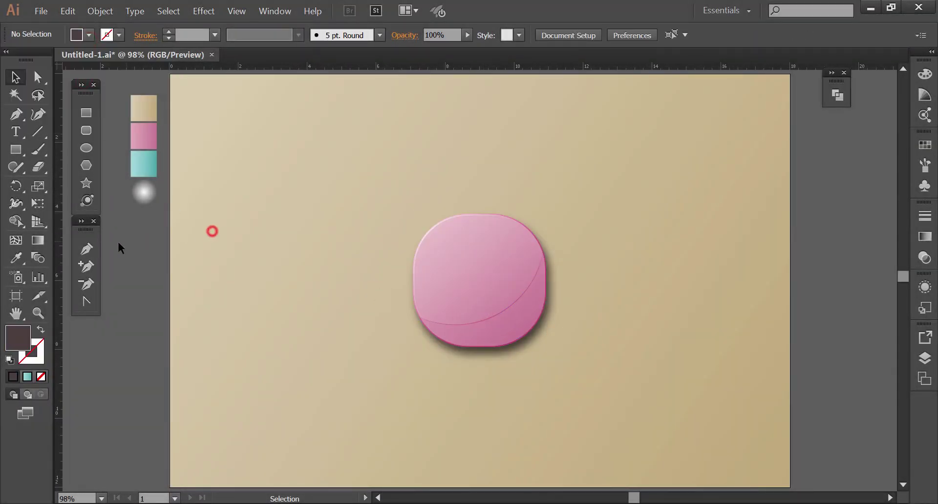
click(87, 249)
Step: Pen-draw a closed three-anchor triangle with curved edges in the middle of the pink square
drag(350, 178, 636, 394)
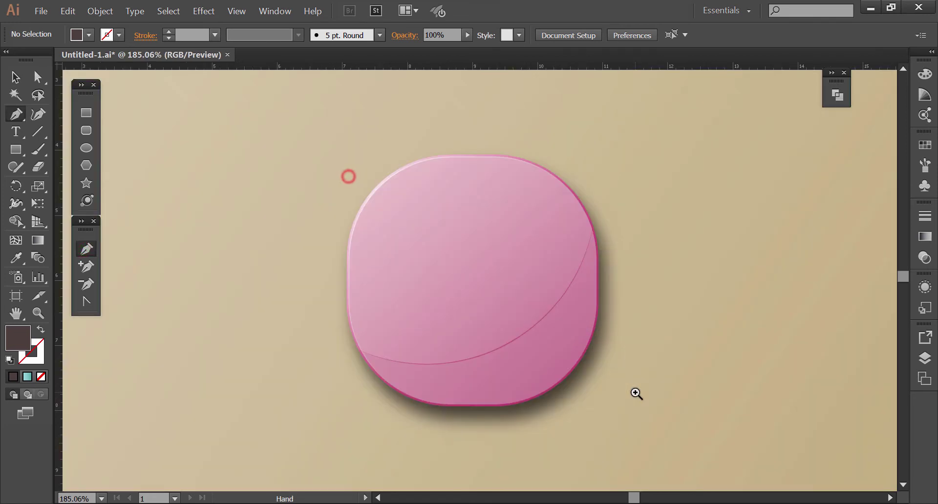
click(443, 247)
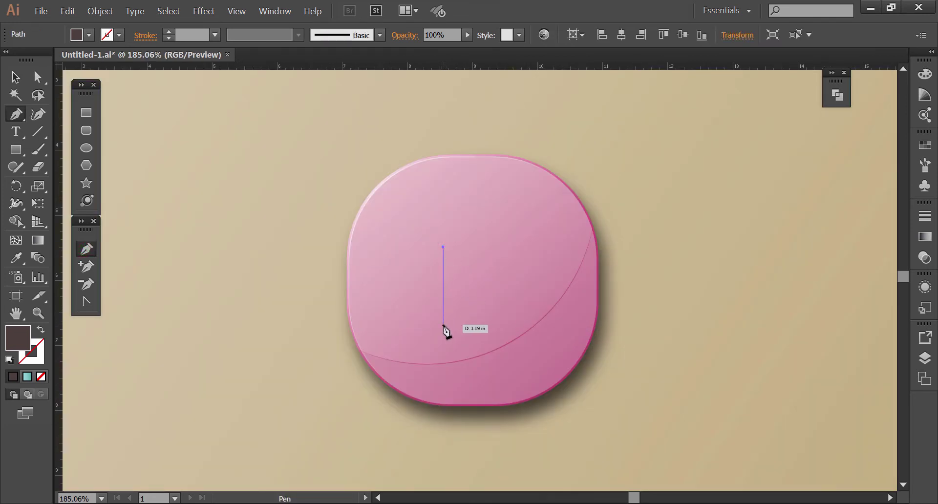
mouse_move(443, 325)
mouse_down()
mouse_move(455, 335)
mouse_move(455, 369)
mouse_up()
drag(444, 325, 507, 287)
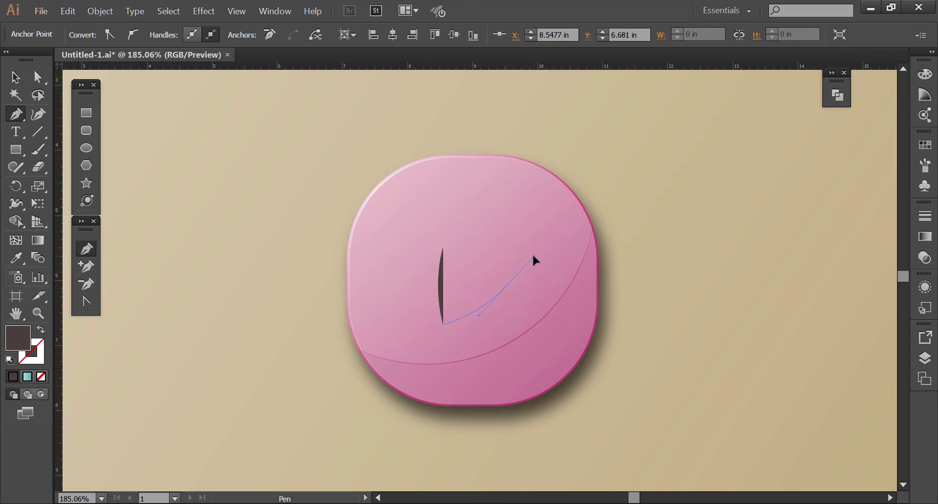
click(506, 285)
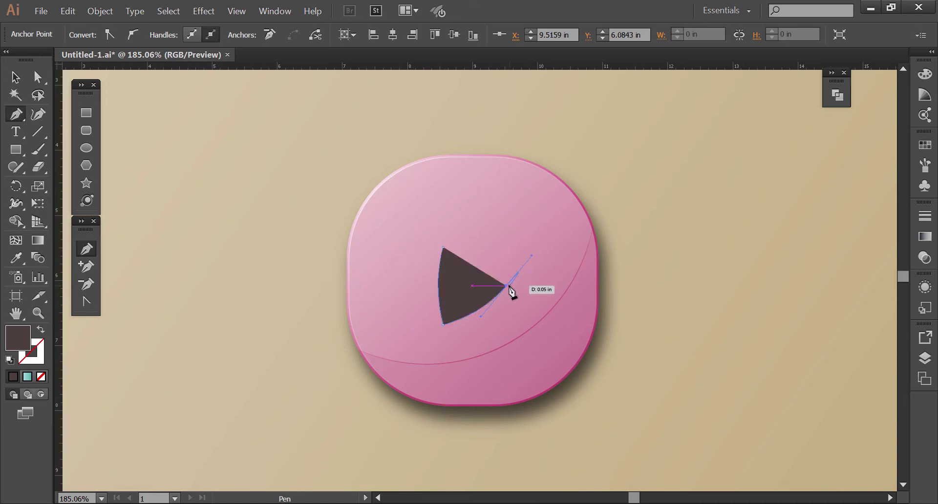
click(506, 285)
click(443, 248)
drag(409, 237, 407, 239)
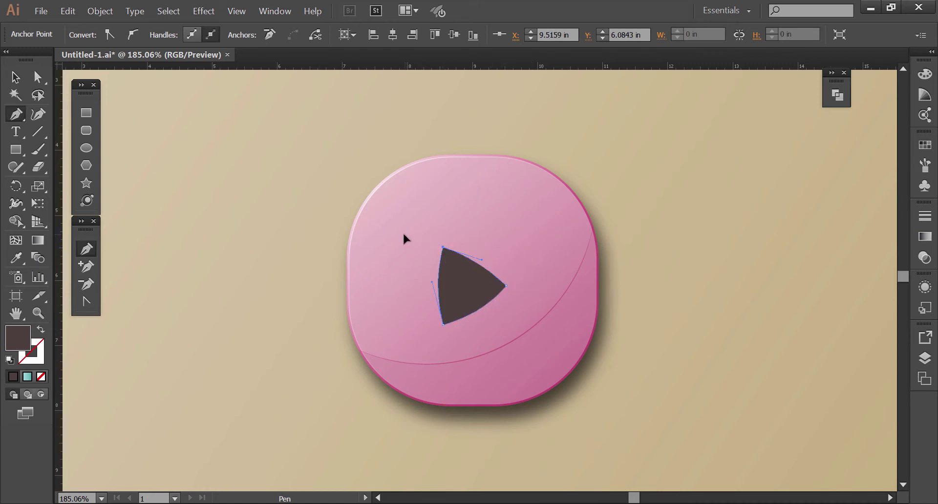
click(15, 77)
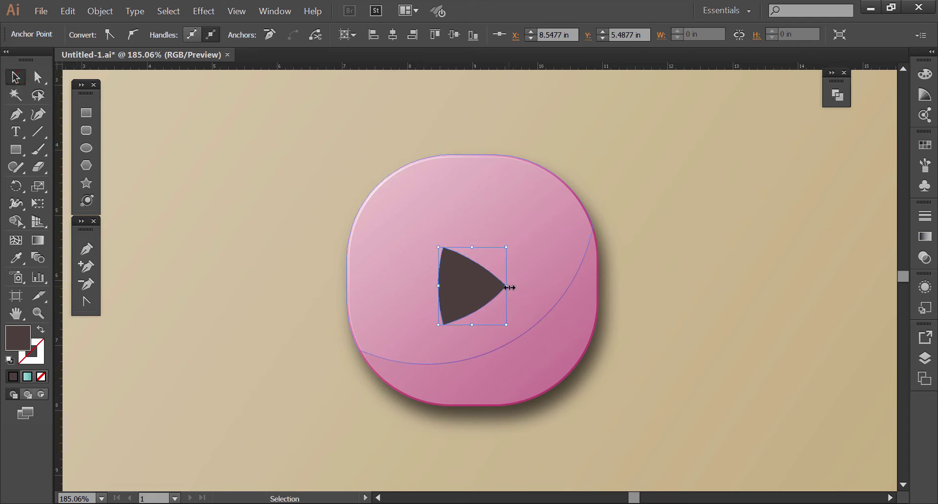
Step: Stretch the triangle wider and taller, then round its corners to 0.24 in
drag(509, 288, 520, 289)
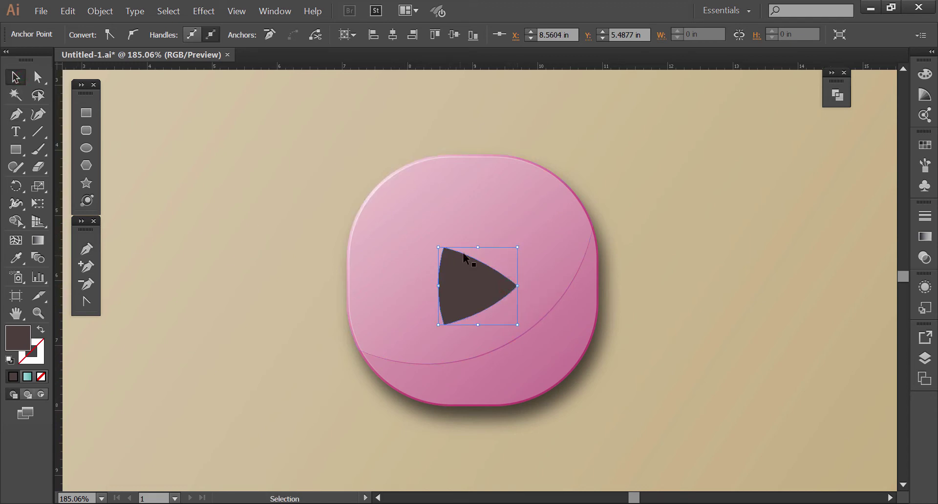
drag(478, 247, 478, 244)
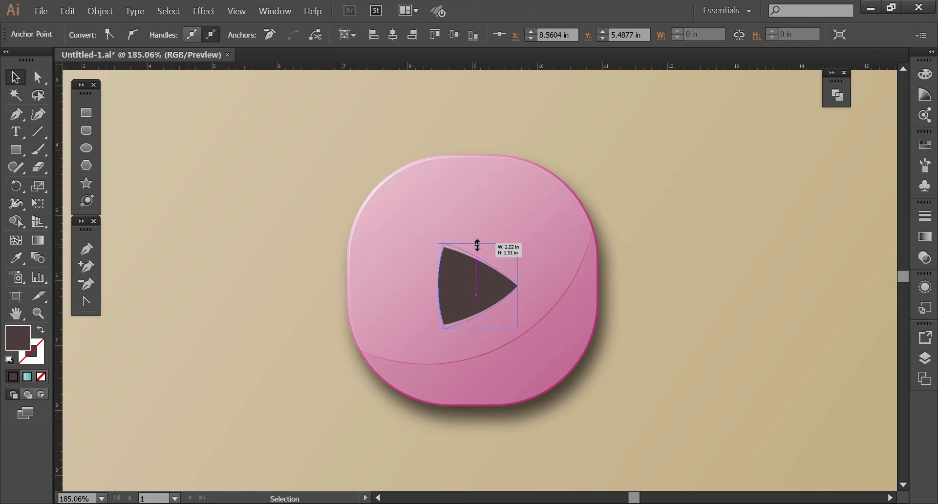
drag(518, 287, 529, 287)
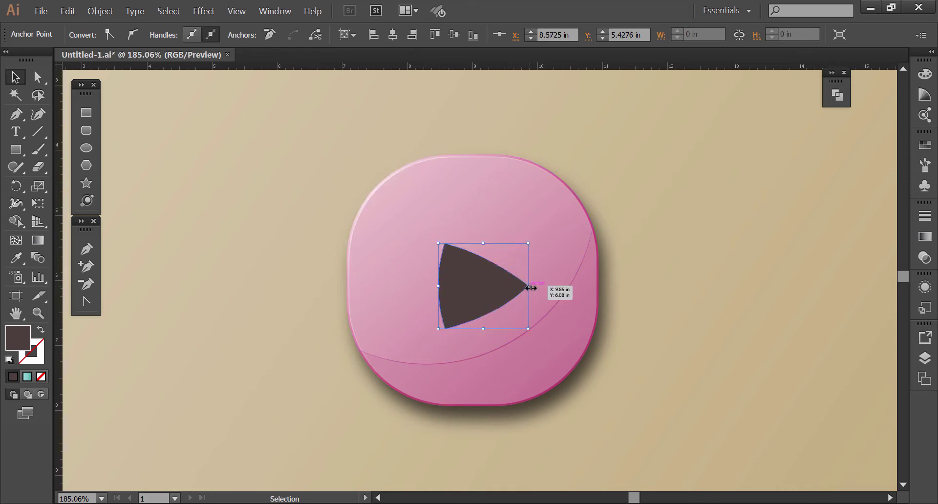
click(37, 77)
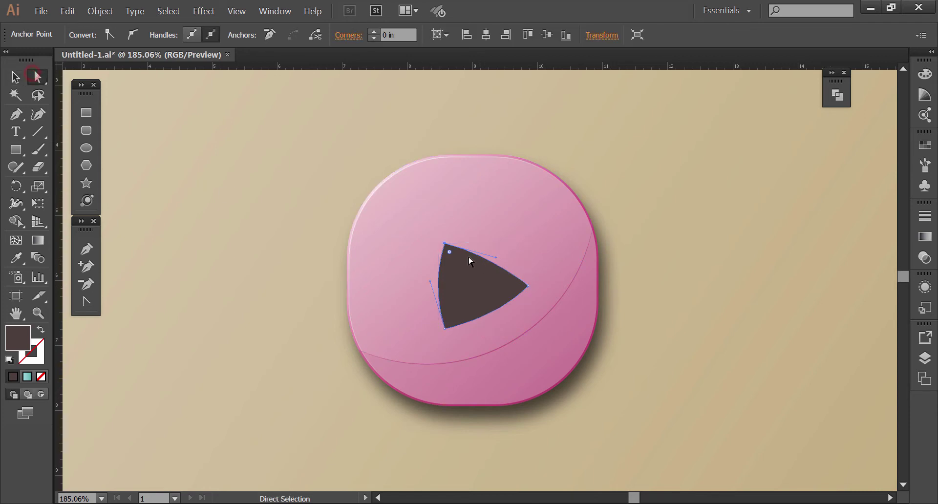
click(246, 238)
click(469, 274)
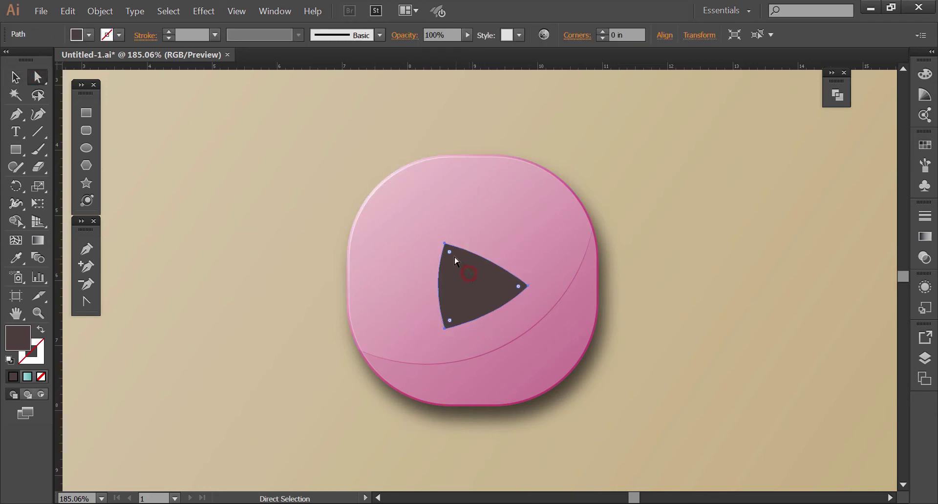
drag(458, 256, 476, 275)
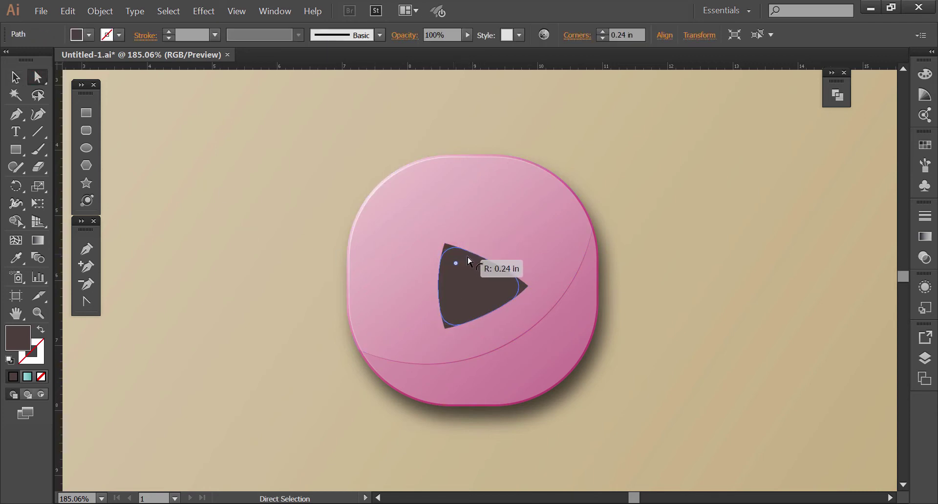
click(15, 76)
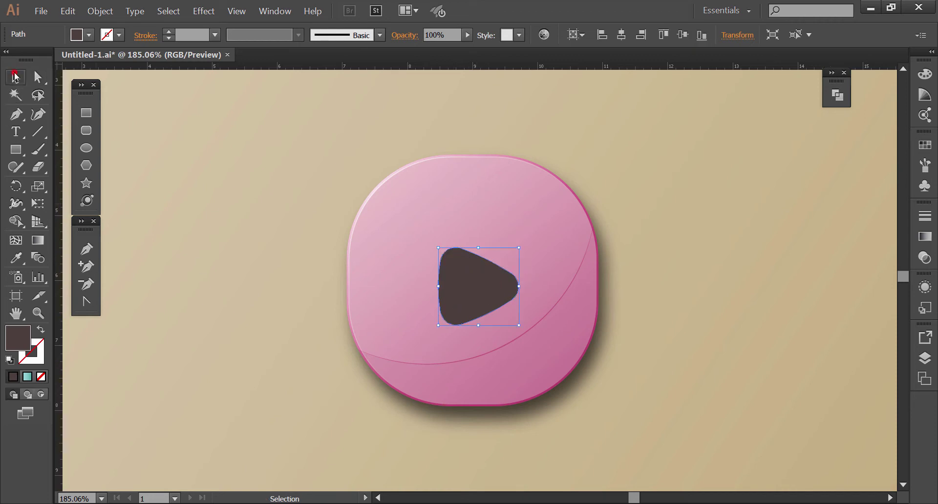
Step: Rotate the triangle slightly counterclockwise, centre-align it and enlarge it
click(220, 165)
drag(469, 290, 466, 291)
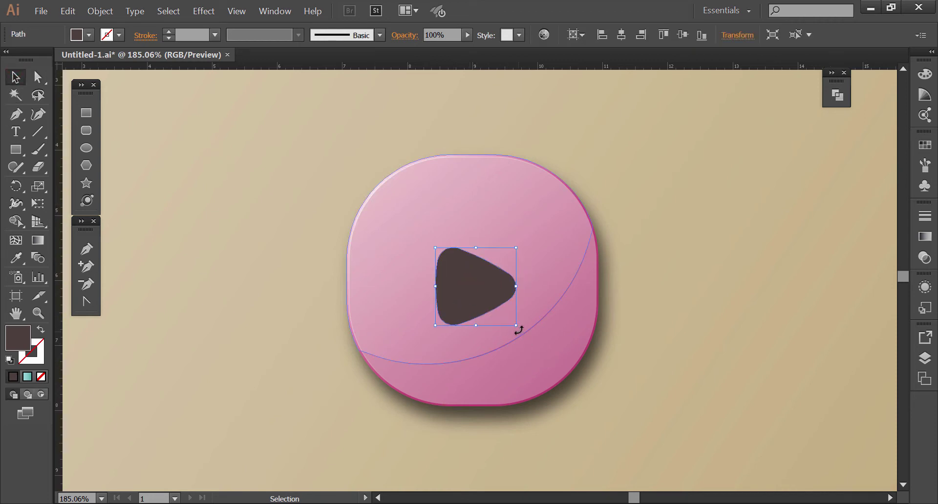
drag(519, 331, 526, 325)
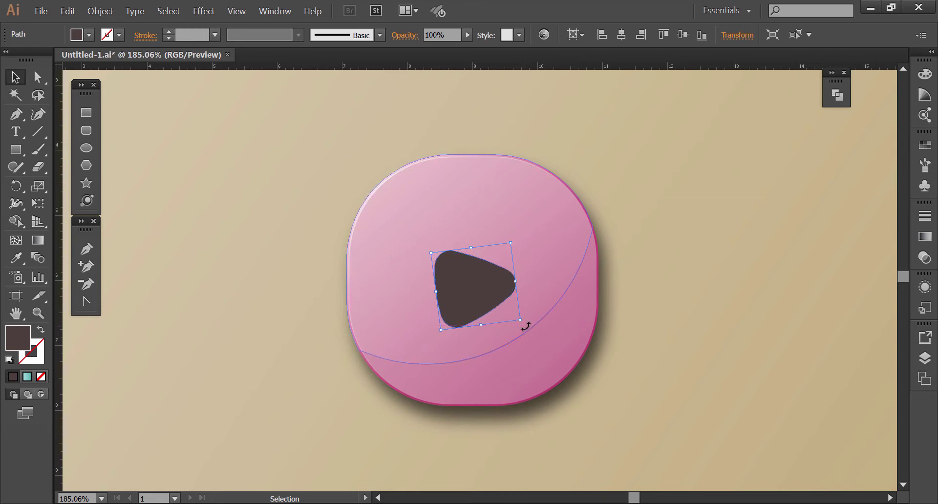
click(628, 34)
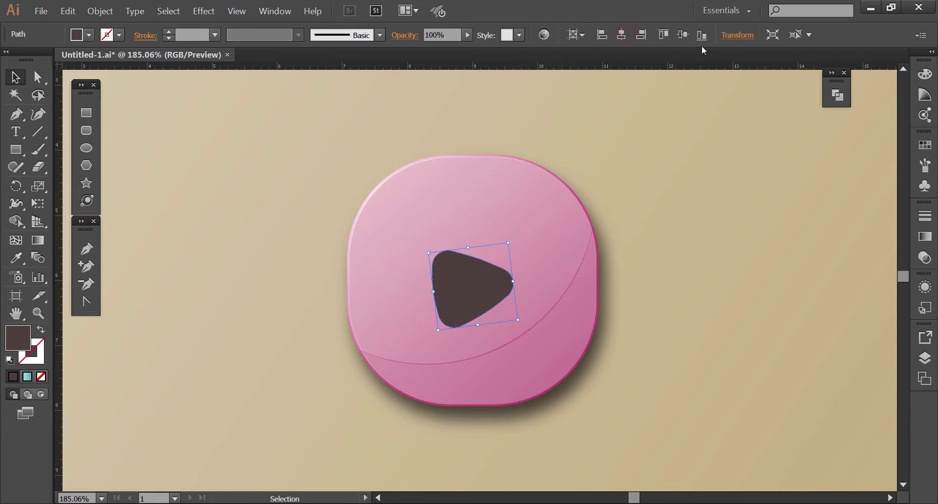
click(687, 36)
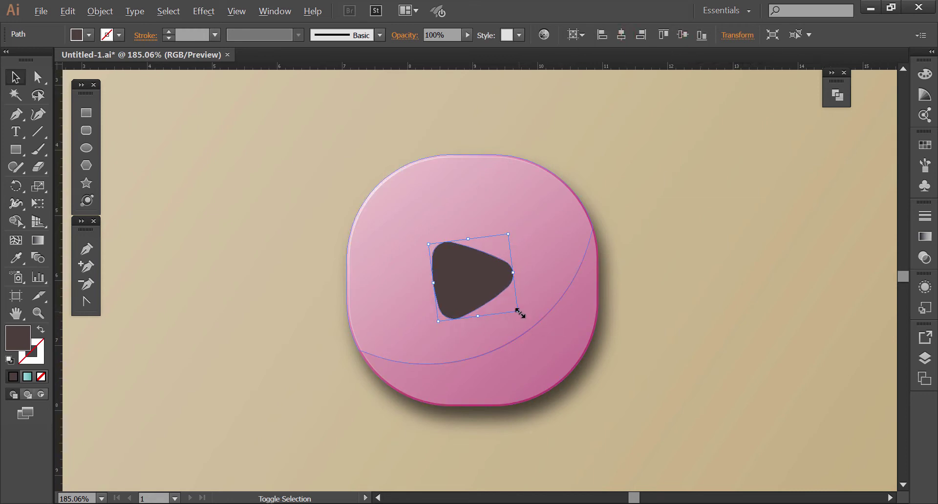
drag(519, 312, 533, 325)
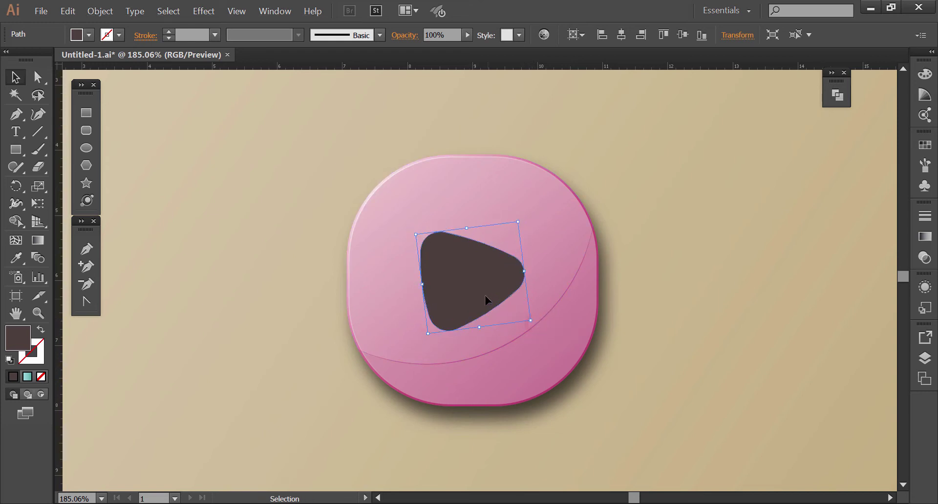
drag(489, 301, 491, 295)
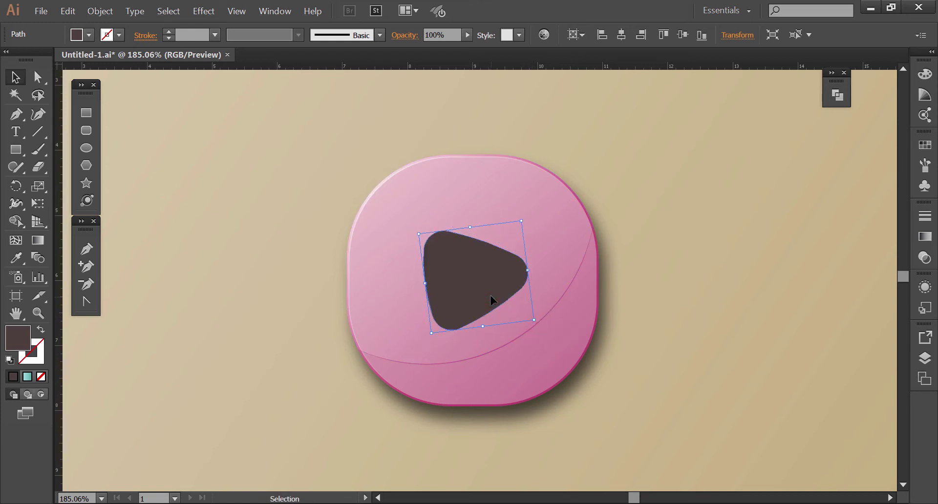
Step: Fill the triangle with the teal gradient, angled diagonally across it
click(219, 125)
key(ctrl+0)
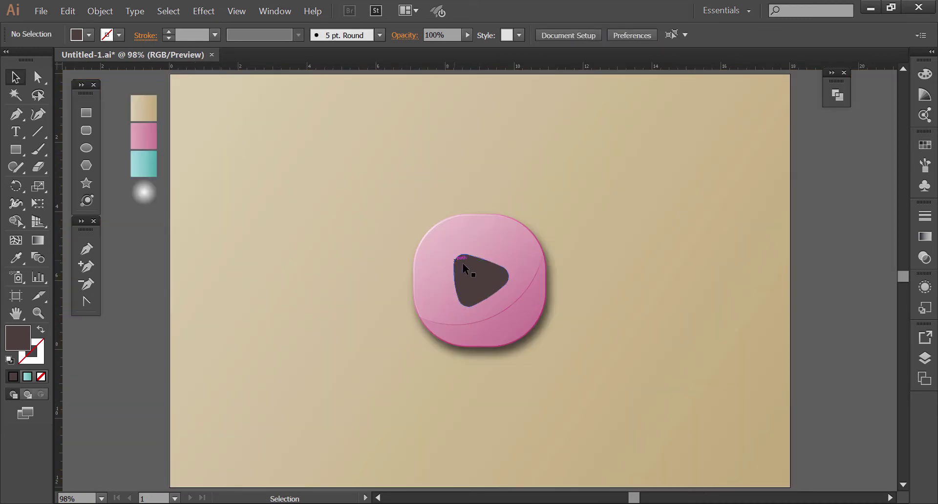
click(470, 265)
click(16, 259)
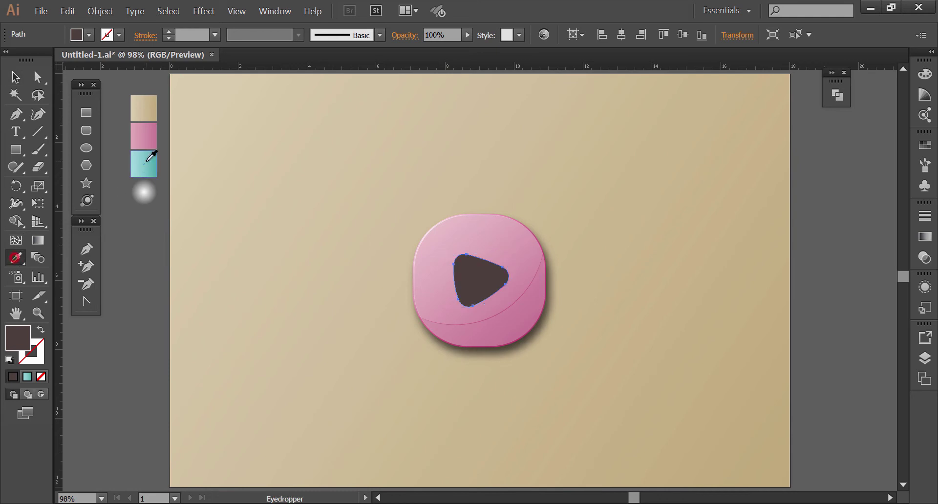
click(144, 161)
click(38, 240)
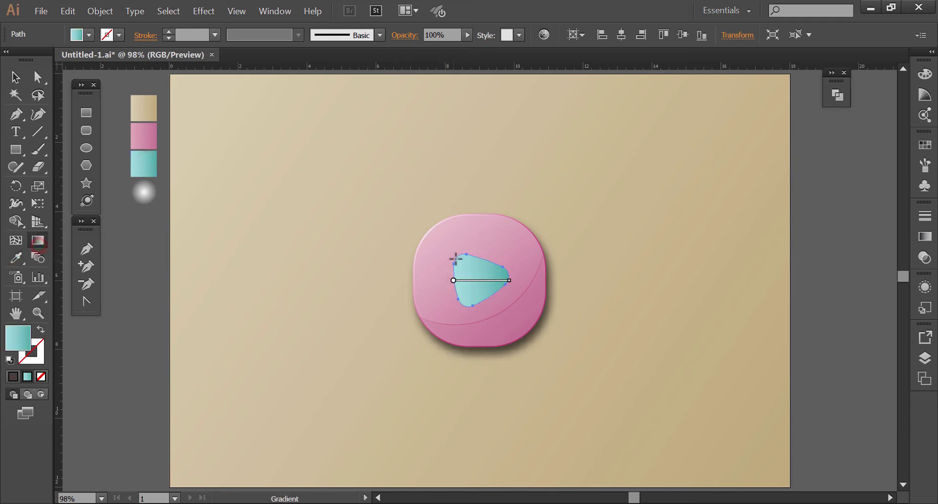
drag(458, 256, 492, 296)
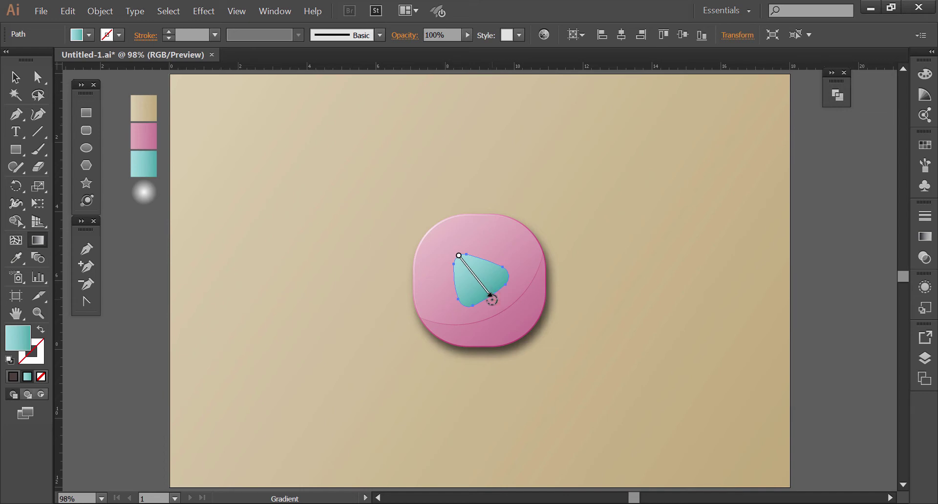
Step: Add a soft drop shadow at 55% opacity to the triangle
click(15, 76)
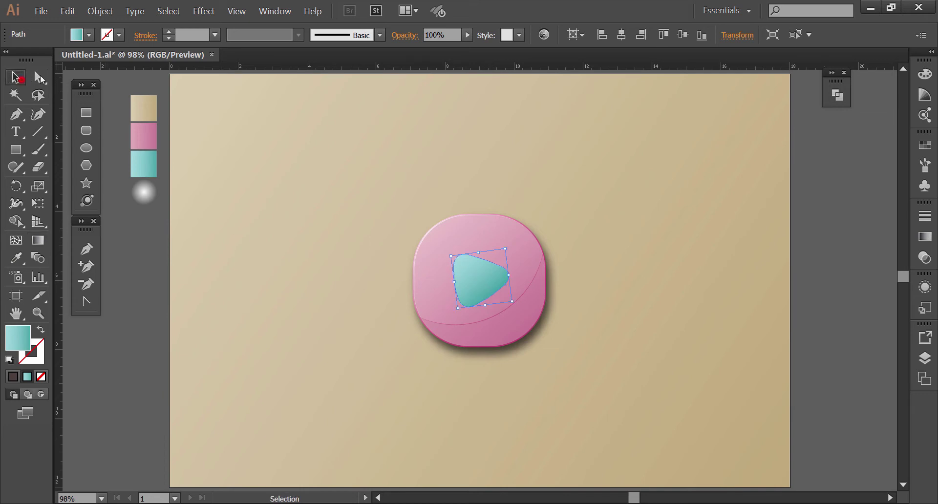
click(204, 11)
mouse_move(216, 169)
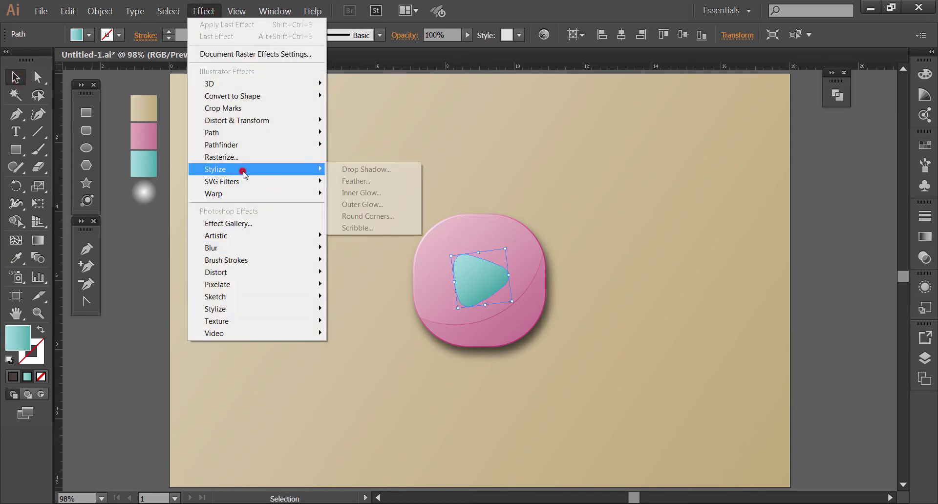
click(337, 164)
click(617, 315)
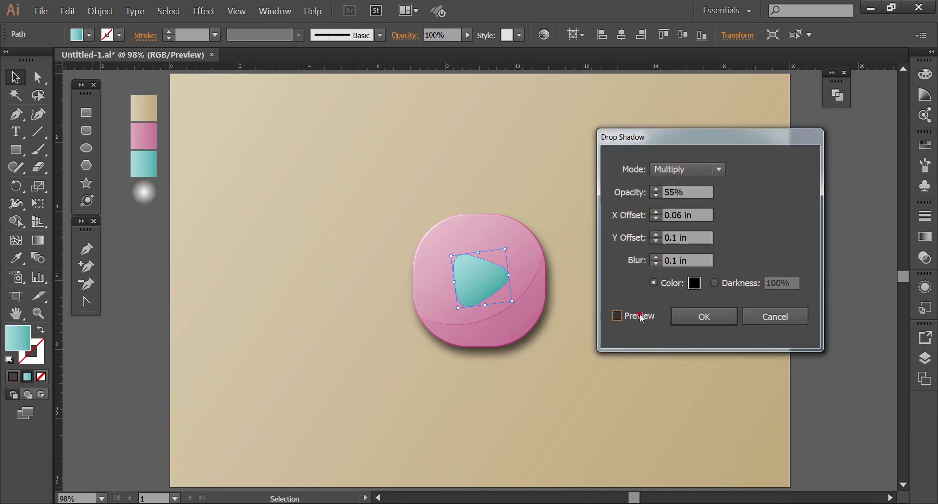
click(696, 319)
click(646, 318)
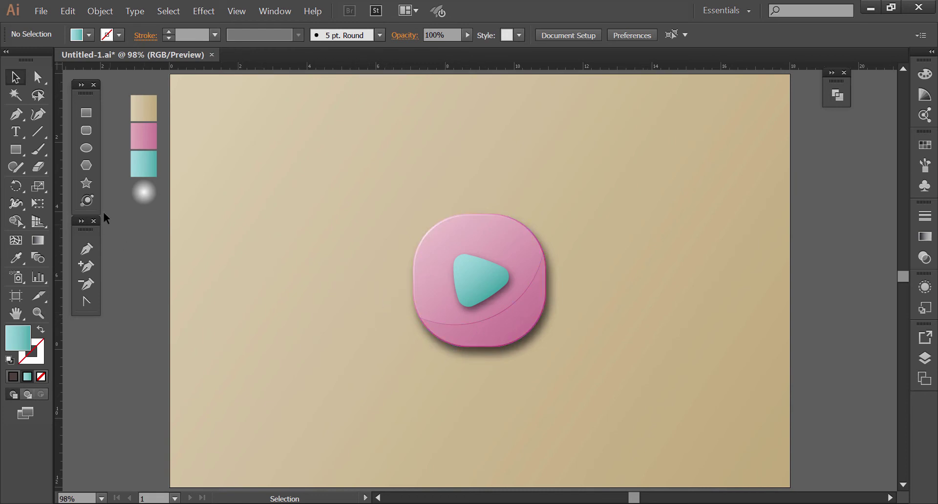
Step: Paint a short row of bright cyan Paintbrush dots, no fill, on the background
click(41, 155)
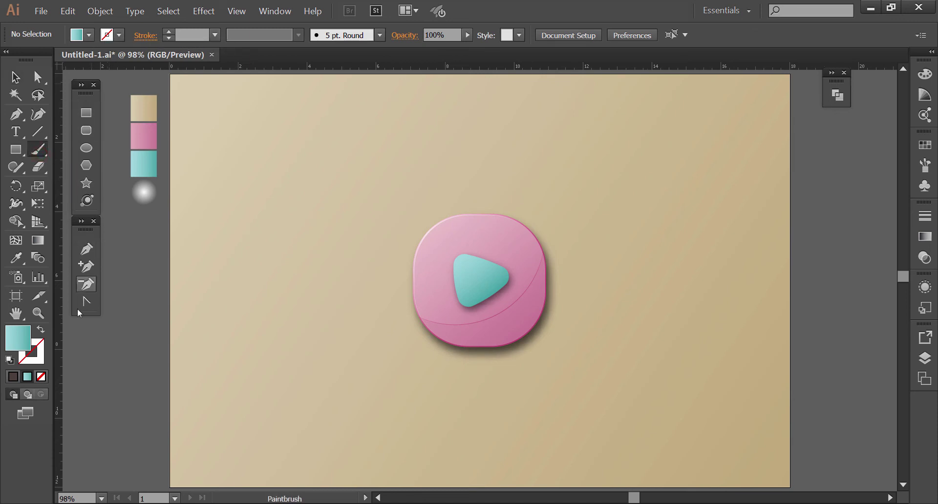
click(319, 296)
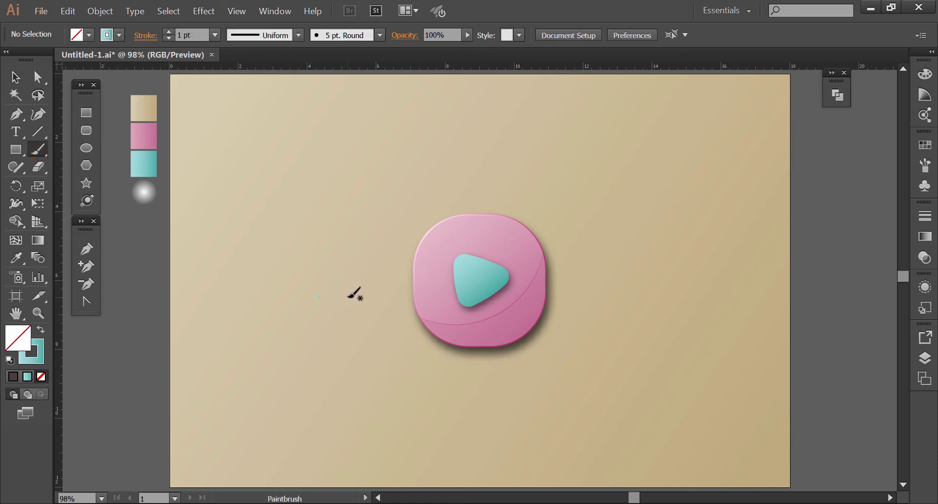
drag(266, 176, 599, 408)
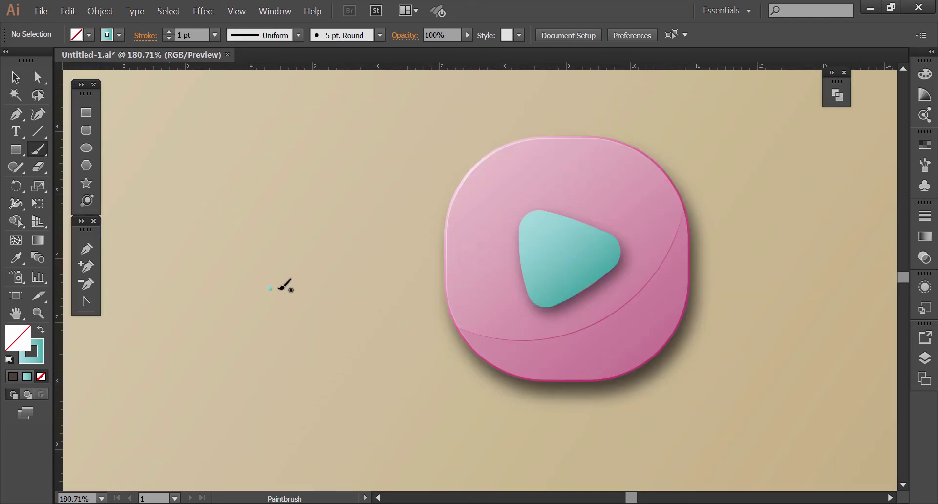
click(270, 289)
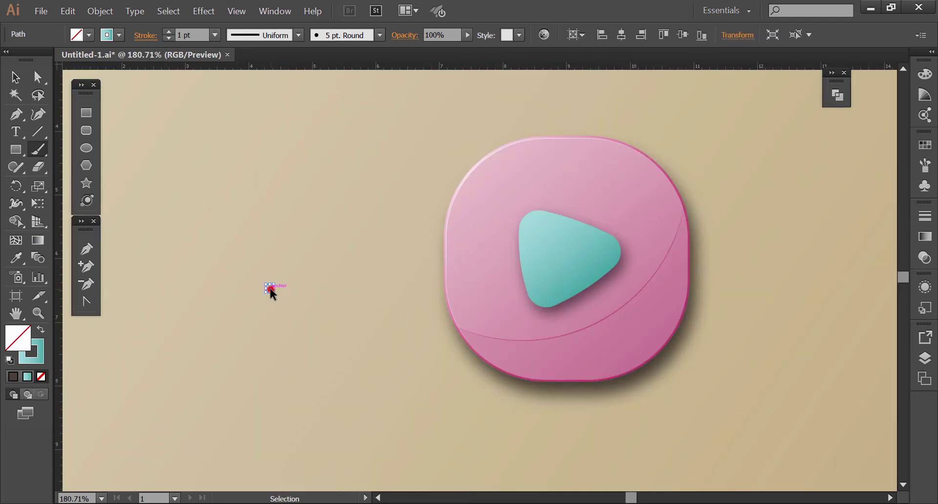
click(118, 36)
click(80, 60)
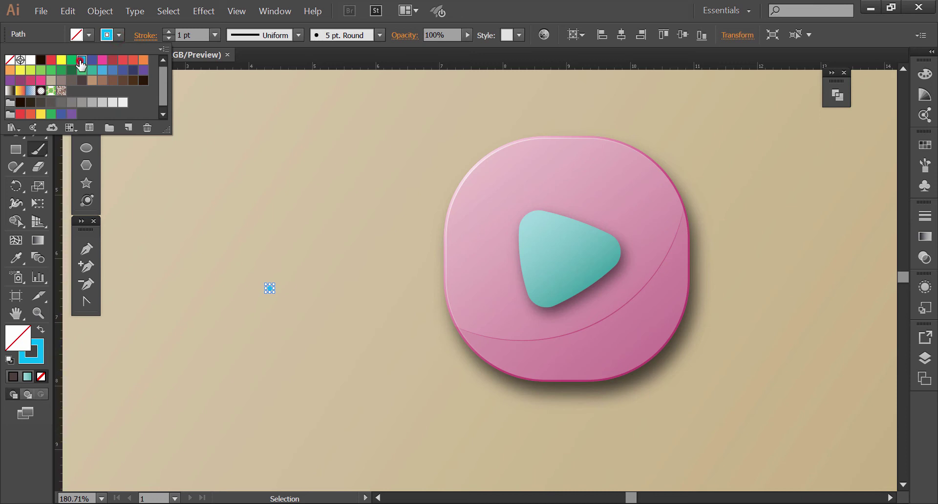
click(218, 235)
click(277, 287)
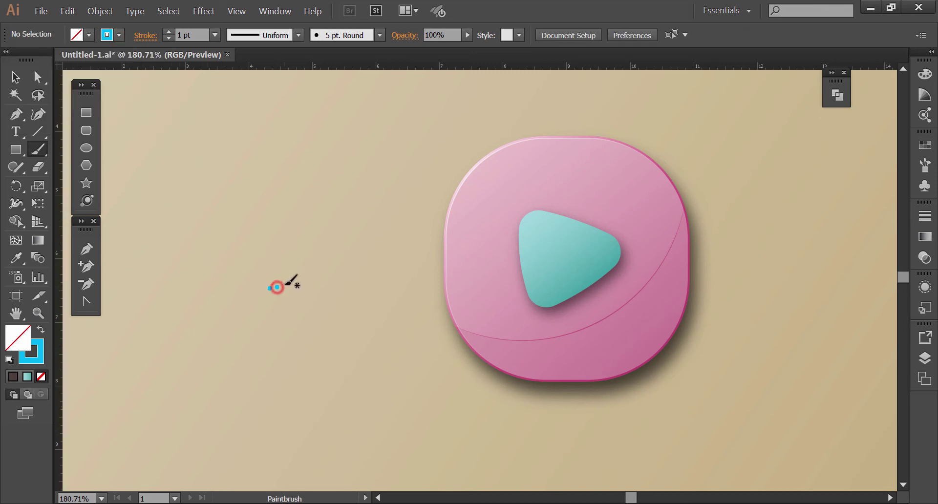
click(283, 285)
Step: Try moving the dots onto the triangle, then undo to keep them on the background
click(14, 78)
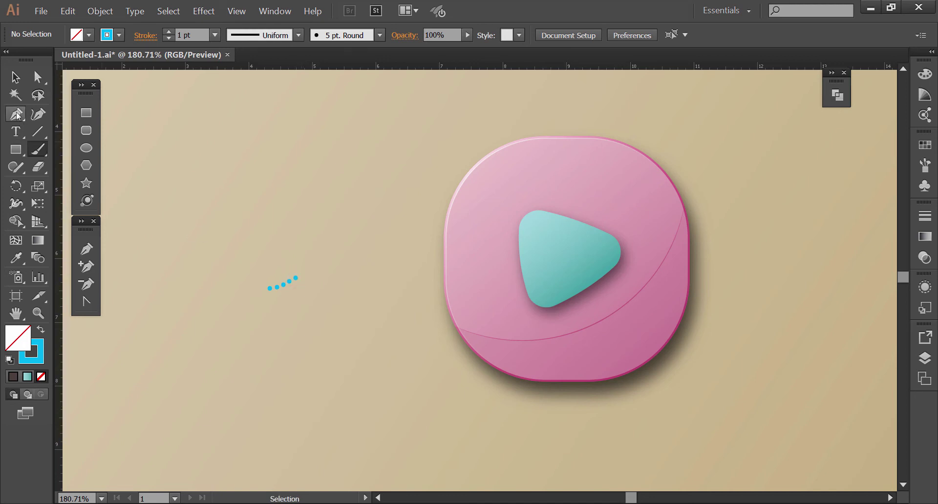
mouse_move(212, 237)
mouse_down()
mouse_move(283, 289)
mouse_move(540, 275)
mouse_up()
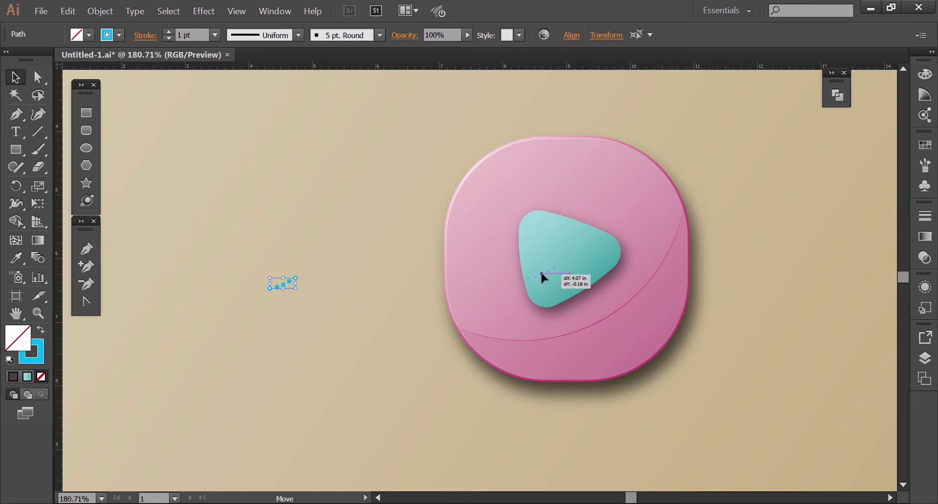
drag(542, 274, 541, 274)
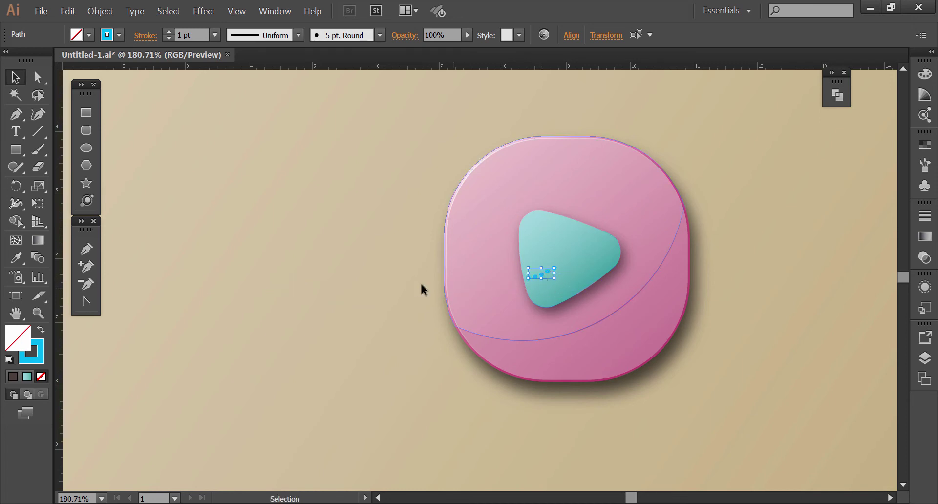
click(341, 275)
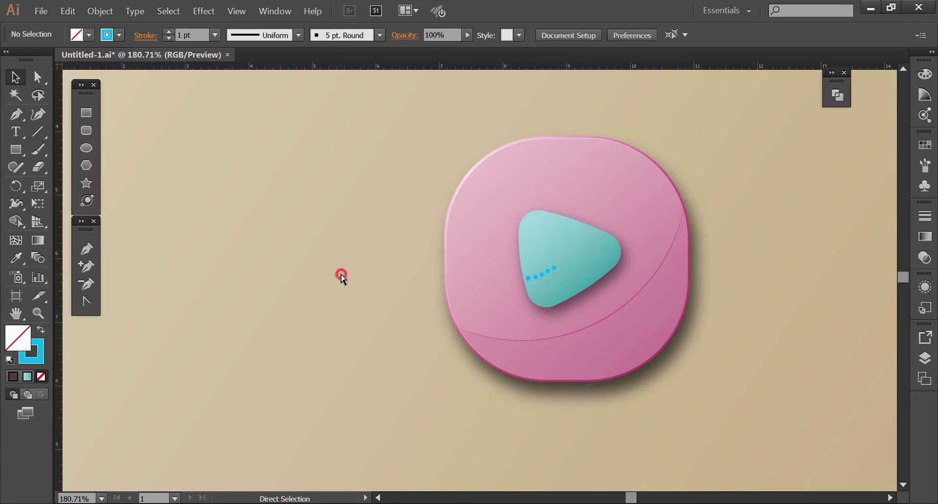
key(ctrl+z)
key(ctrl+z)
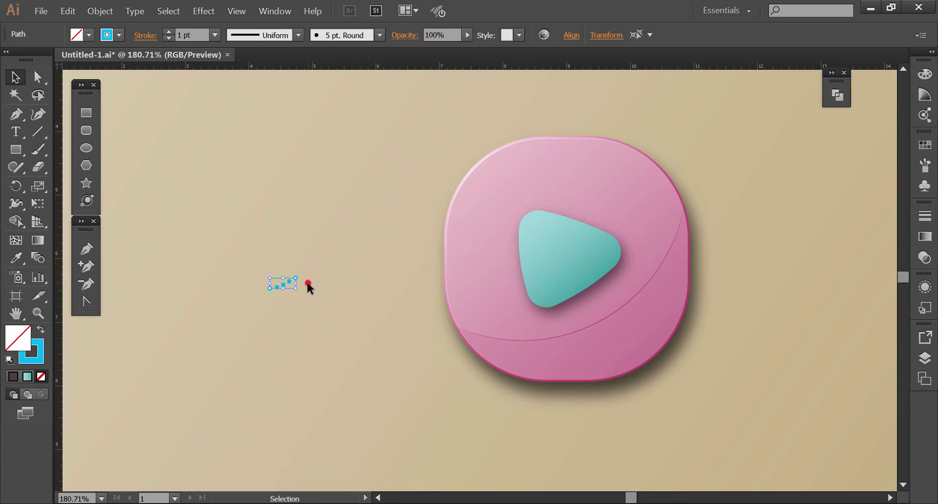
click(309, 287)
click(37, 149)
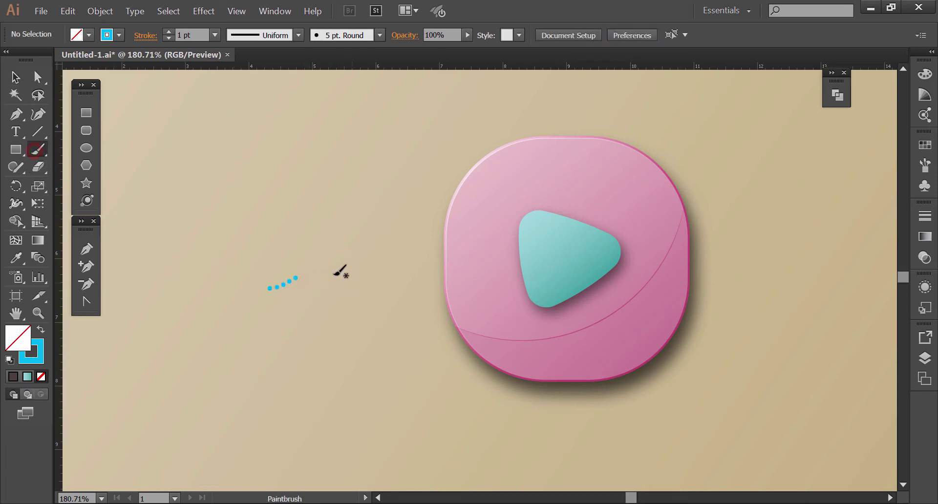
Step: Brush more cyan dots beside the row and marquee-select the whole cluster
mouse_move(307, 277)
mouse_down()
mouse_move(321, 280)
mouse_move(265, 295)
mouse_move(287, 313)
mouse_move(331, 306)
mouse_move(344, 268)
mouse_move(327, 262)
mouse_move(365, 291)
mouse_move(278, 318)
mouse_move(331, 318)
mouse_move(352, 304)
mouse_move(352, 267)
mouse_up()
click(15, 77)
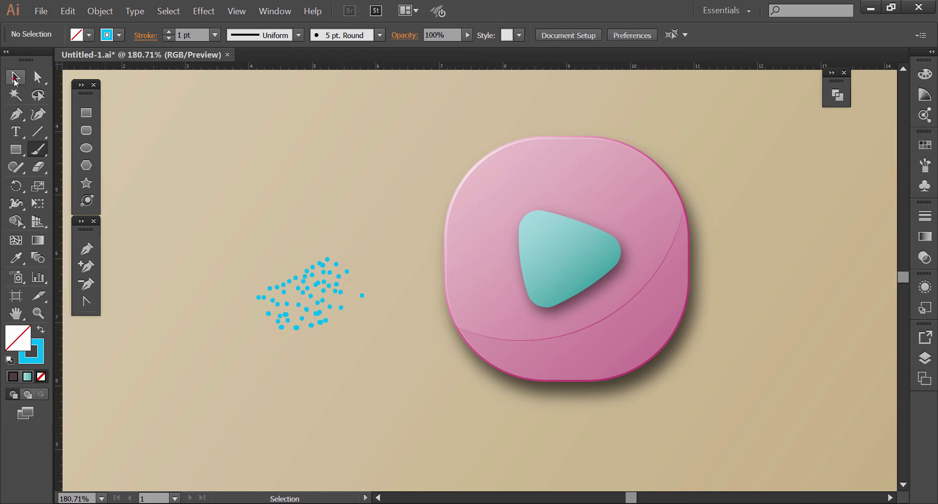
click(370, 281)
mouse_move(366, 244)
mouse_down()
mouse_move(243, 348)
mouse_move(319, 307)
mouse_move(573, 291)
mouse_up()
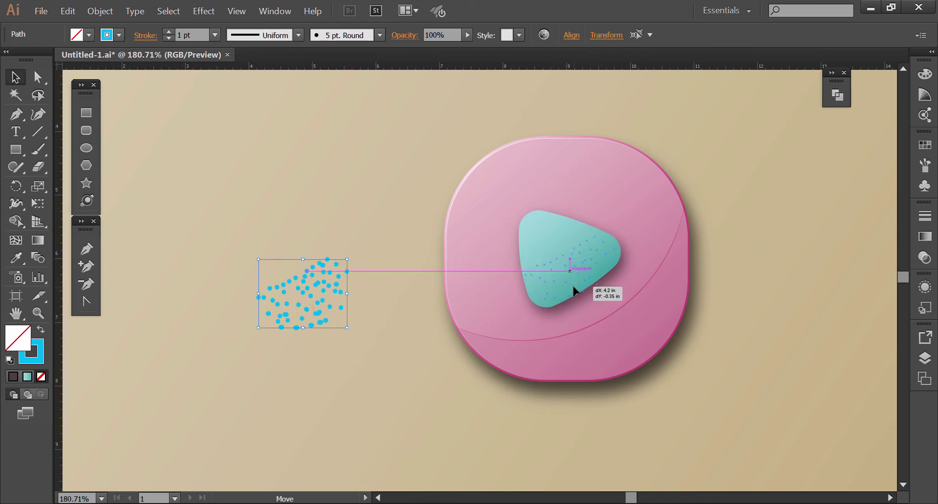
Step: Move the dot cluster onto the teal triangle and group the dots
drag(573, 287, 577, 287)
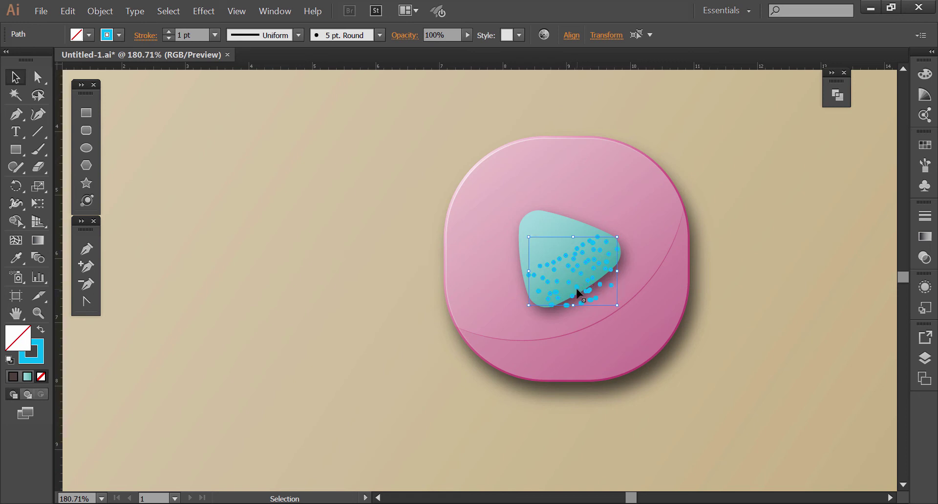
key(ctrl+g)
key(ctrl+z)
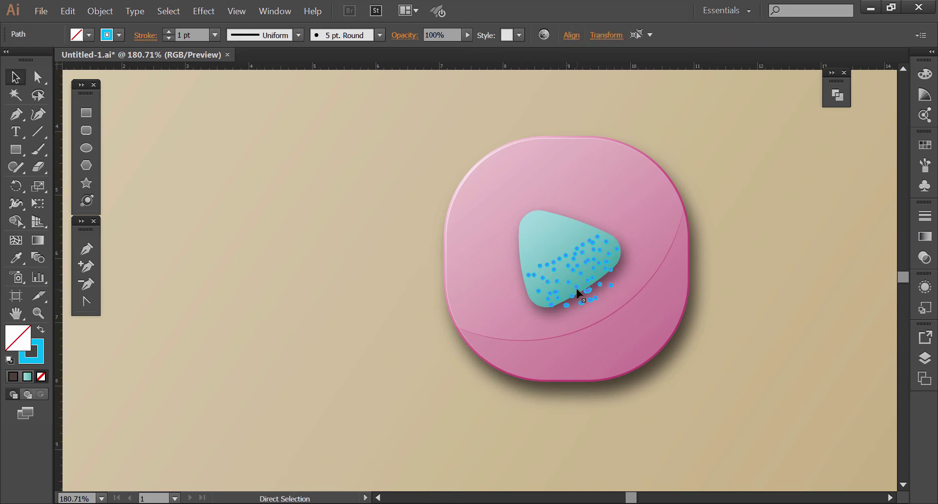
right_click(577, 293)
click(602, 341)
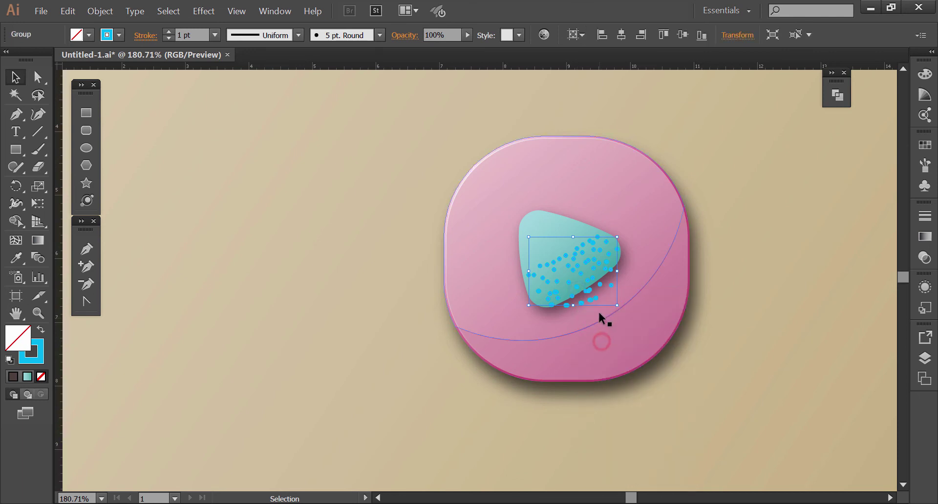
Step: Inside the group, delete the stray dot below the triangle, then exit isolation
double_click(597, 298)
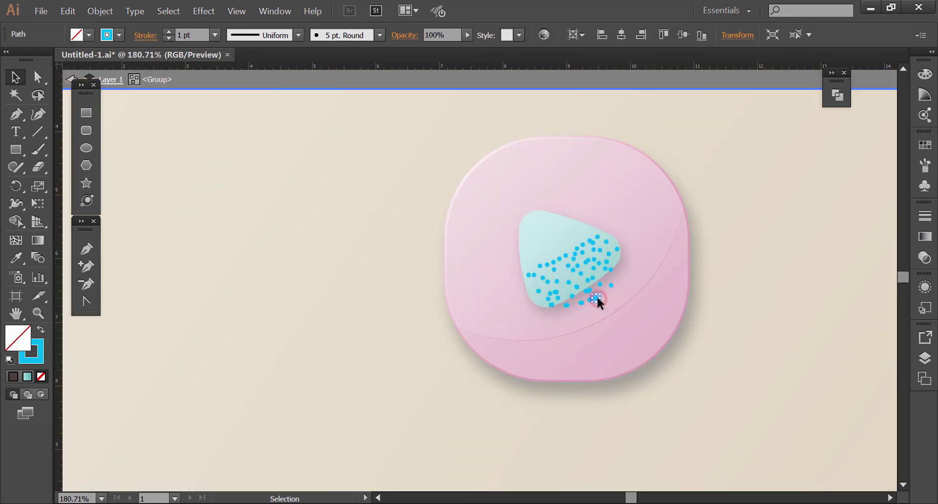
click(591, 298)
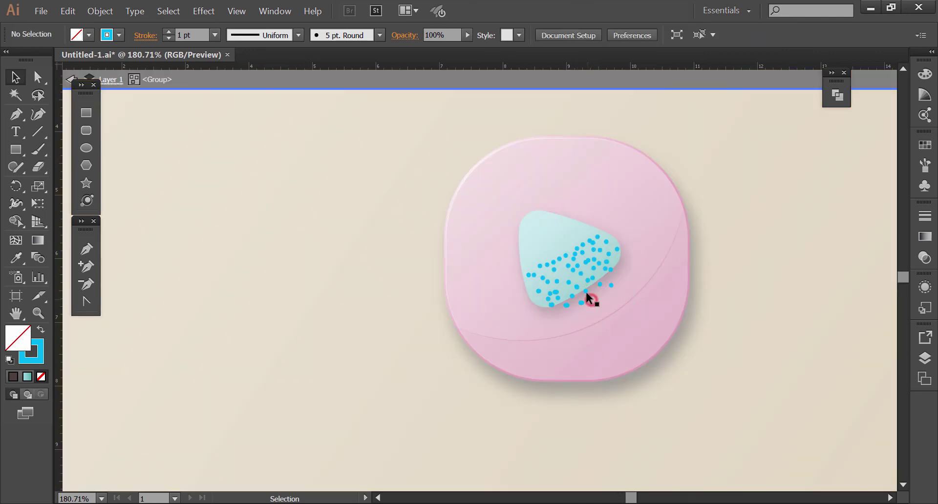
click(582, 303)
click(564, 304)
click(601, 283)
key(Delete)
double_click(756, 290)
Step: Set the dot group to Multiply blend mode and lower its opacity
click(600, 264)
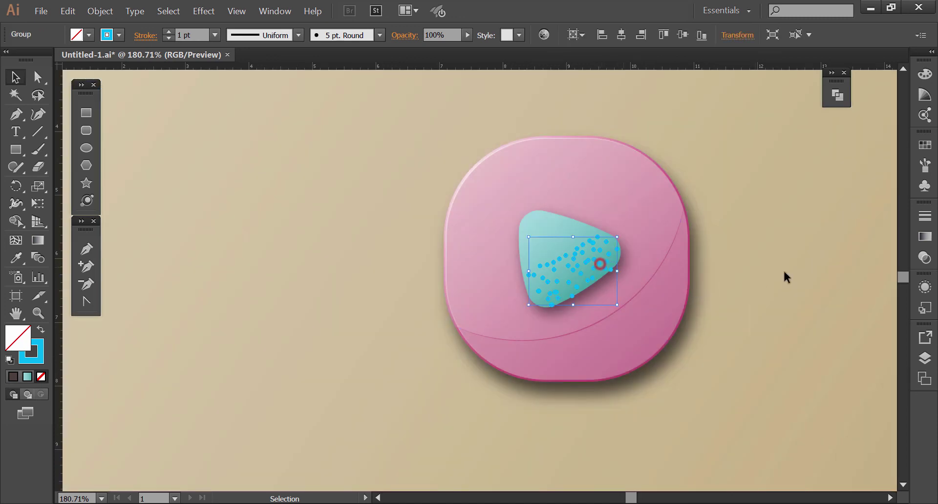
click(924, 259)
click(792, 224)
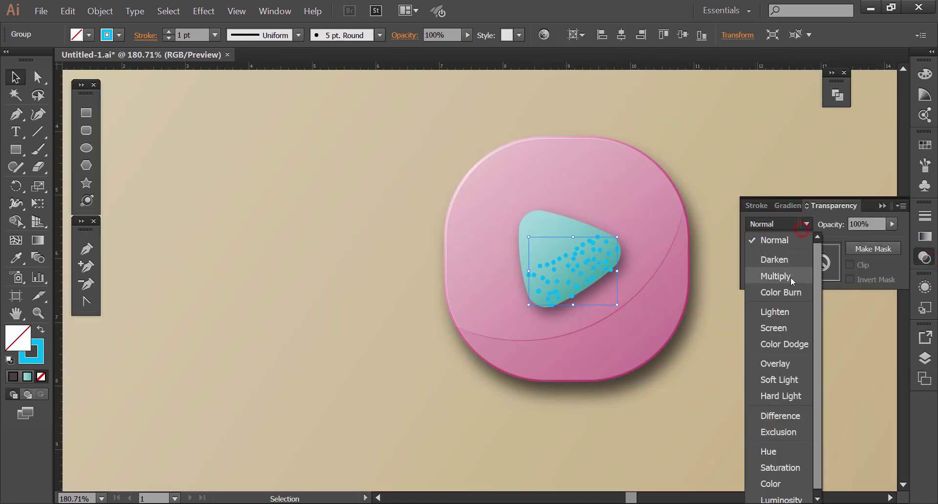
click(792, 275)
click(890, 225)
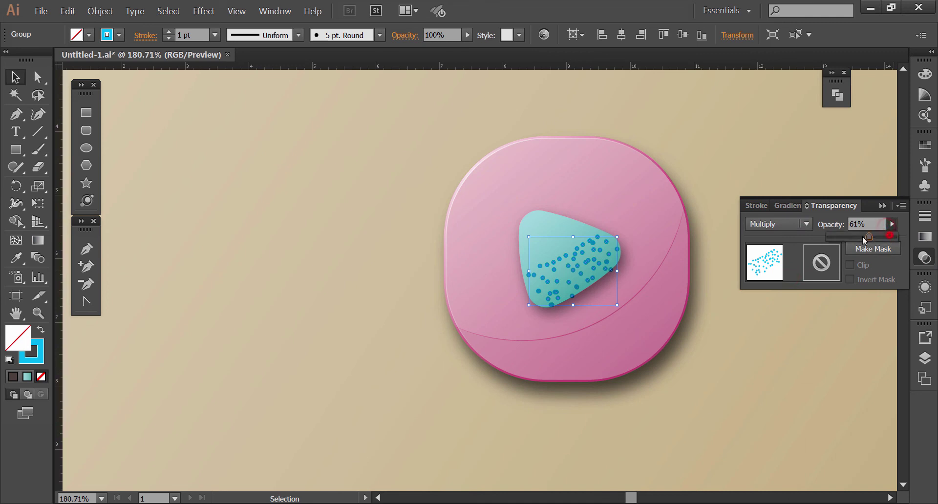
drag(864, 238, 860, 237)
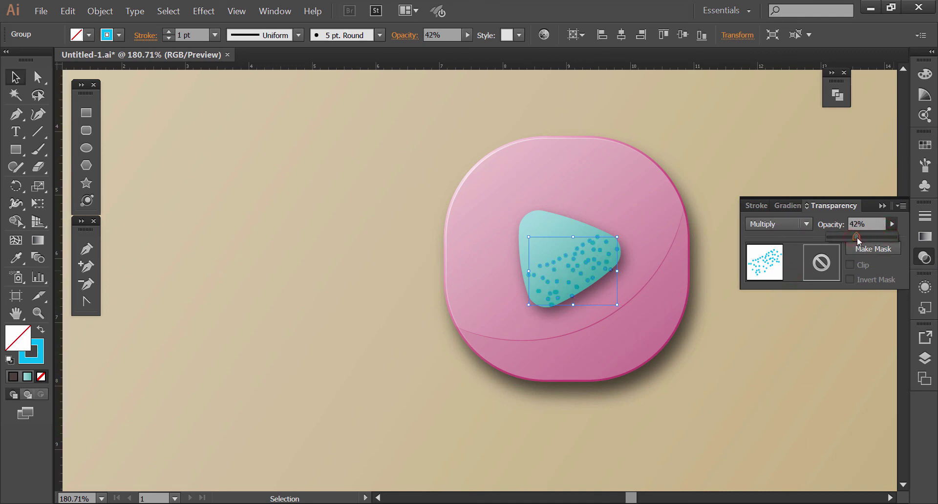
click(920, 262)
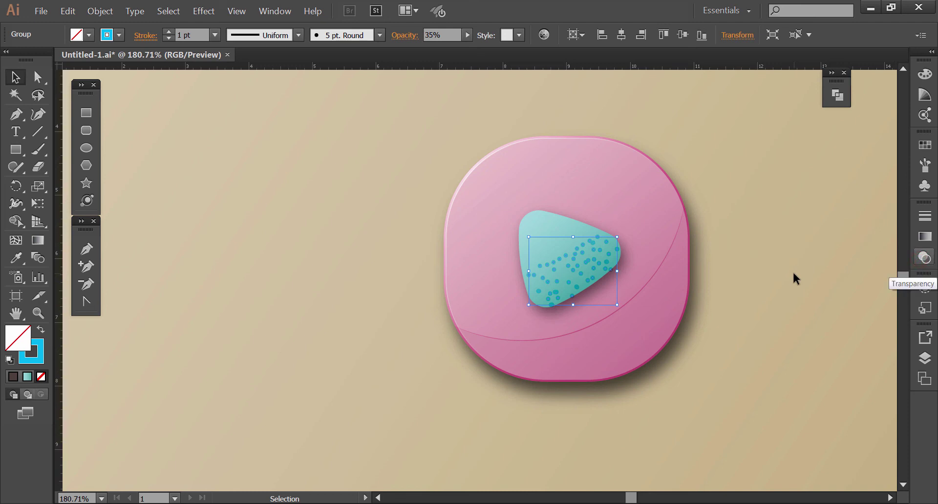
click(793, 271)
click(592, 268)
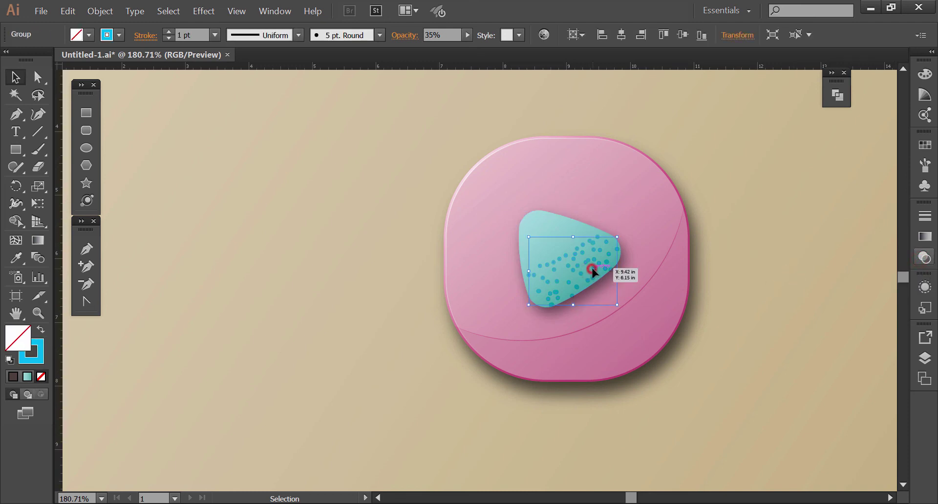
click(721, 291)
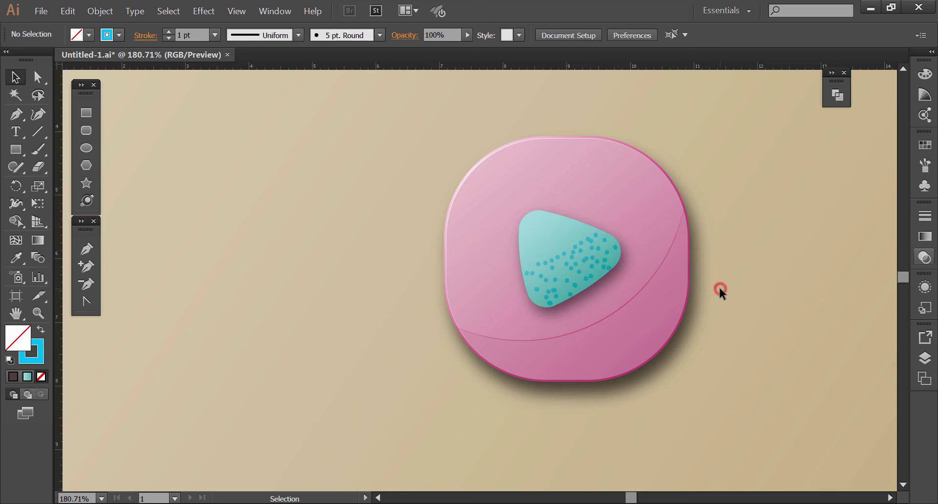
Step: Fit the artboard in view and set the dot group's opacity to 27%
key(ctrl+0)
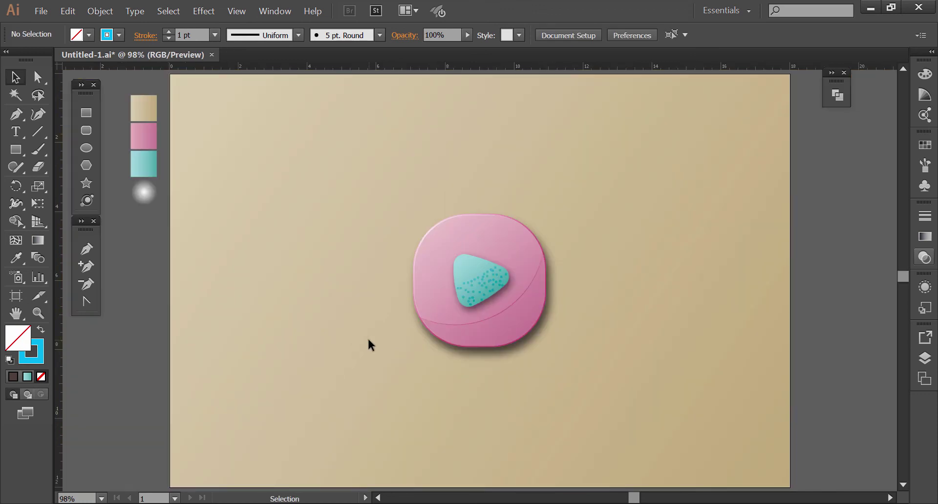
click(499, 285)
click(926, 259)
click(892, 226)
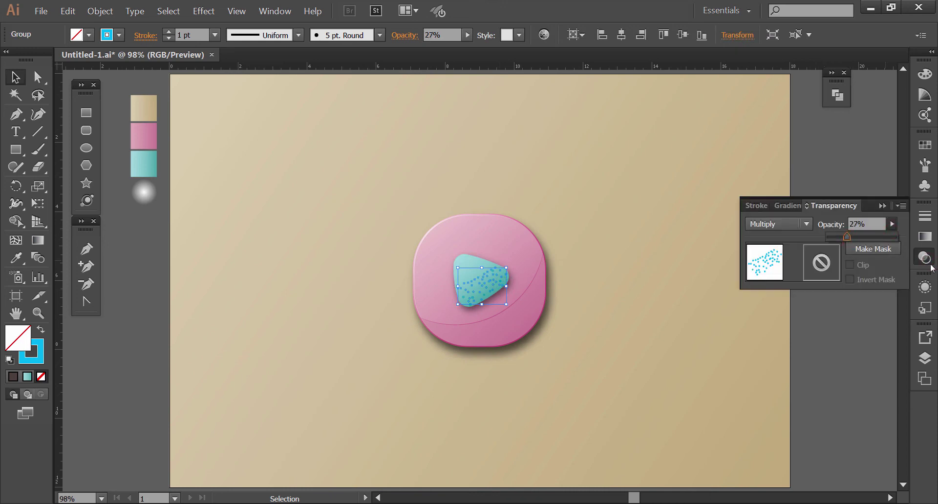
click(731, 274)
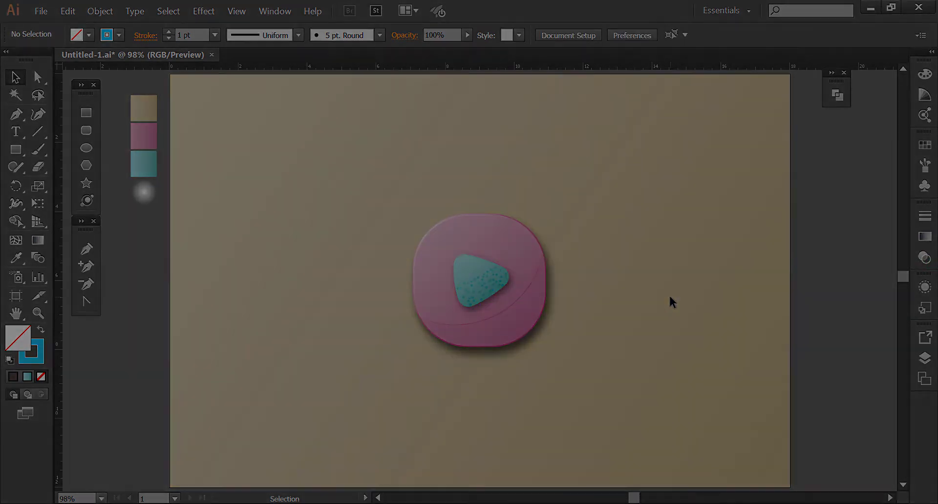
Step: Sample the white glow gradient and draw a small circle beside the icon
key(i)
click(155, 195)
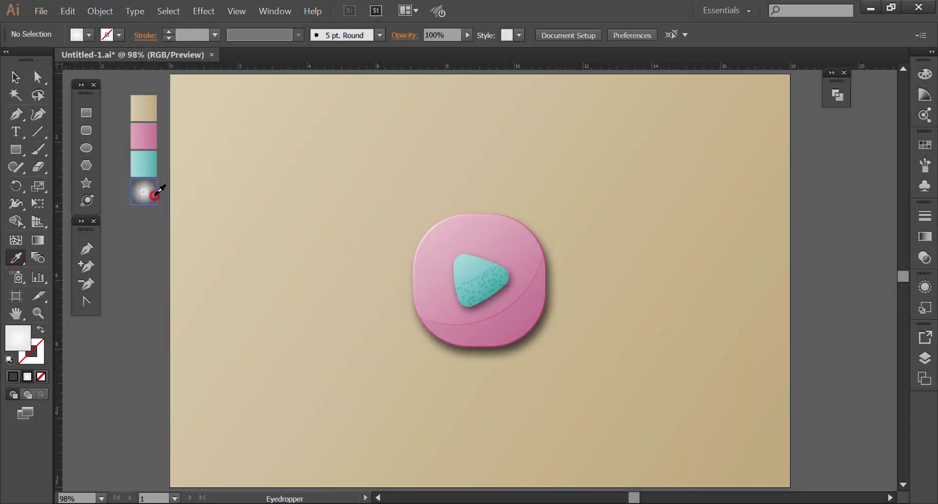
click(83, 149)
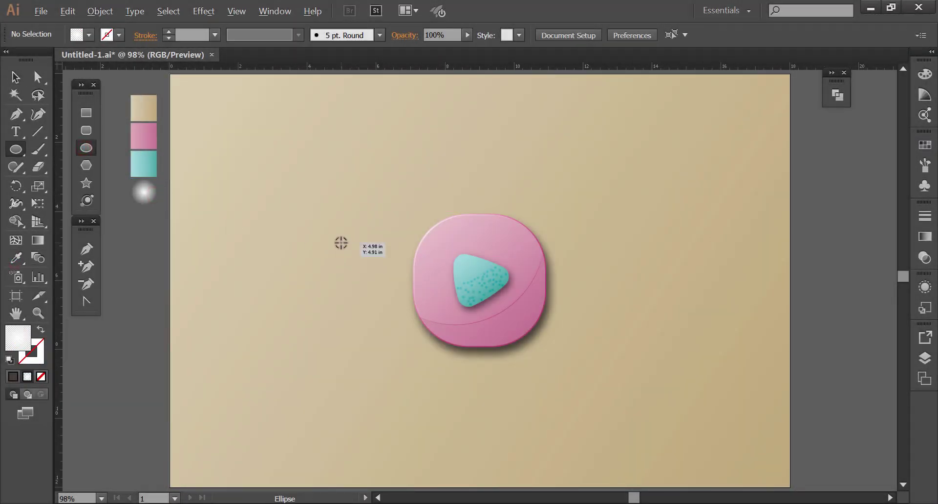
drag(337, 240, 366, 268)
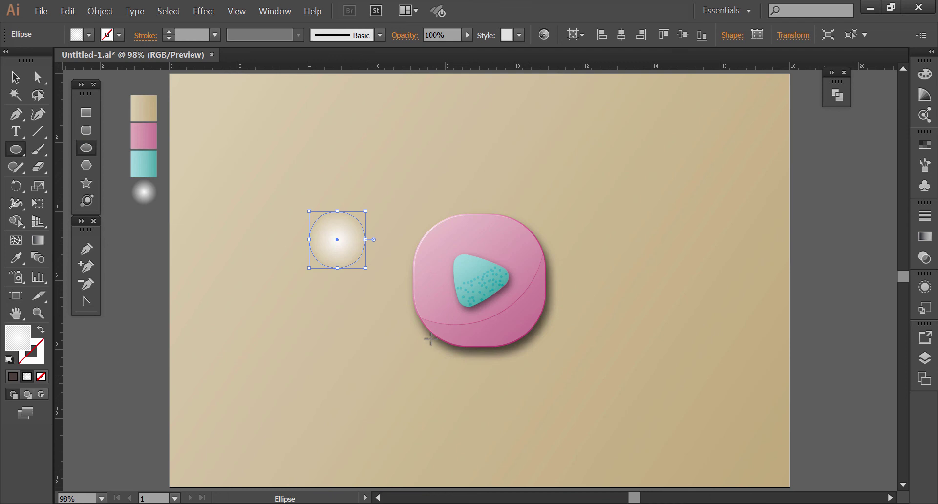
Step: Flatten and tilt the circle, then shrink it onto the triangle's top-left corner
click(13, 82)
drag(340, 209, 339, 254)
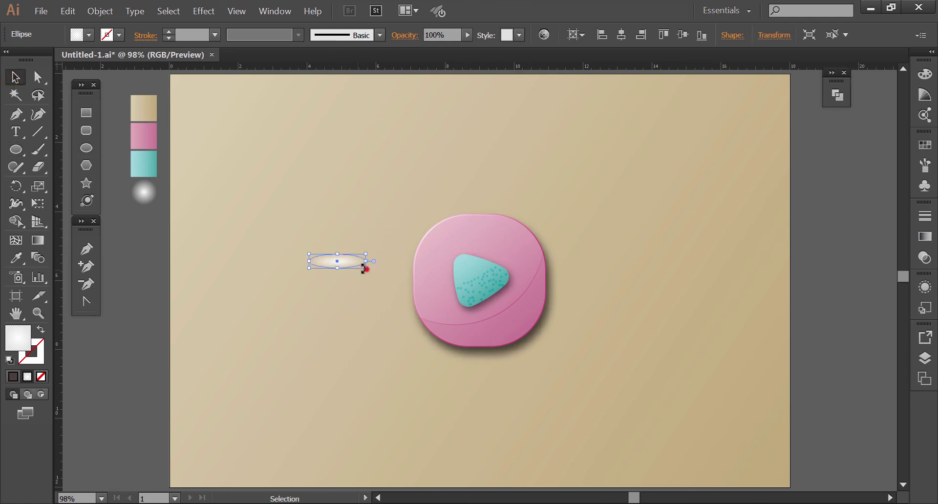
mouse_move(356, 267)
mouse_down()
mouse_move(367, 277)
mouse_move(353, 268)
mouse_move(472, 265)
mouse_up()
key(ctrl+z)
drag(323, 174, 586, 325)
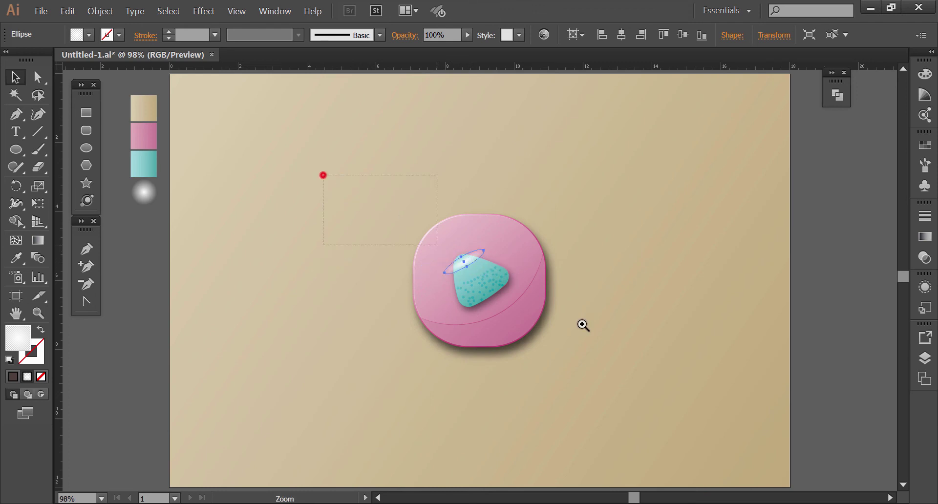
drag(504, 321, 509, 319)
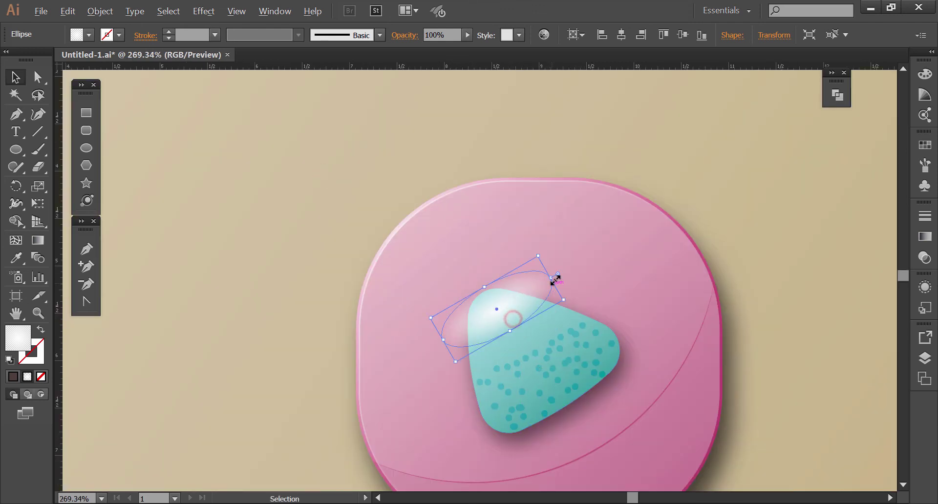
mouse_move(551, 277)
mouse_down()
mouse_move(482, 290)
mouse_move(506, 313)
mouse_move(519, 310)
mouse_up()
Step: Apply a Gaussian Blur to the triangle's highlight ellipse
click(769, 279)
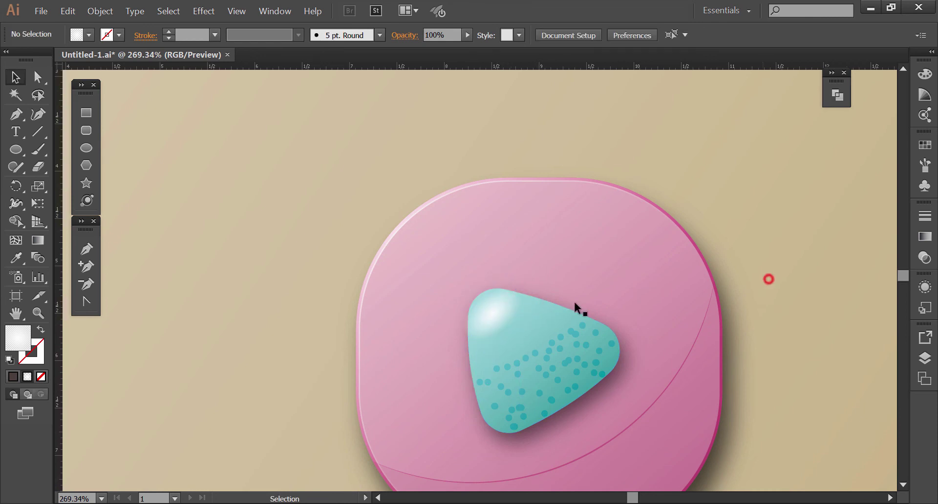
click(485, 307)
click(203, 11)
click(343, 243)
click(73, 257)
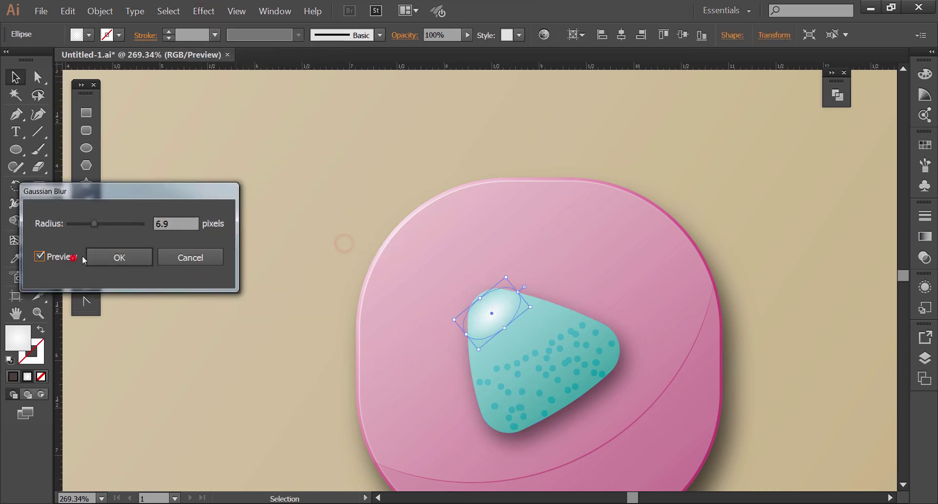
click(117, 257)
Step: Lower the blurred highlight's opacity to about 68%
click(258, 269)
click(501, 308)
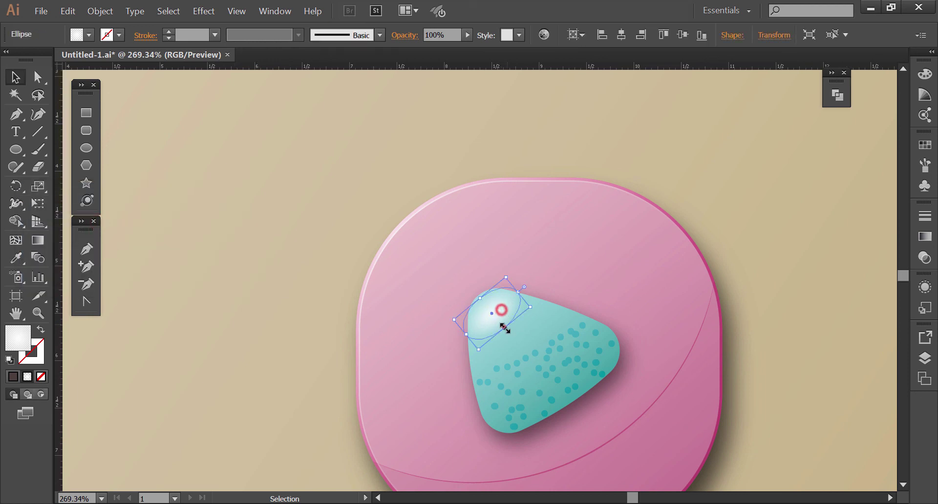
click(925, 258)
click(893, 224)
drag(897, 238, 874, 240)
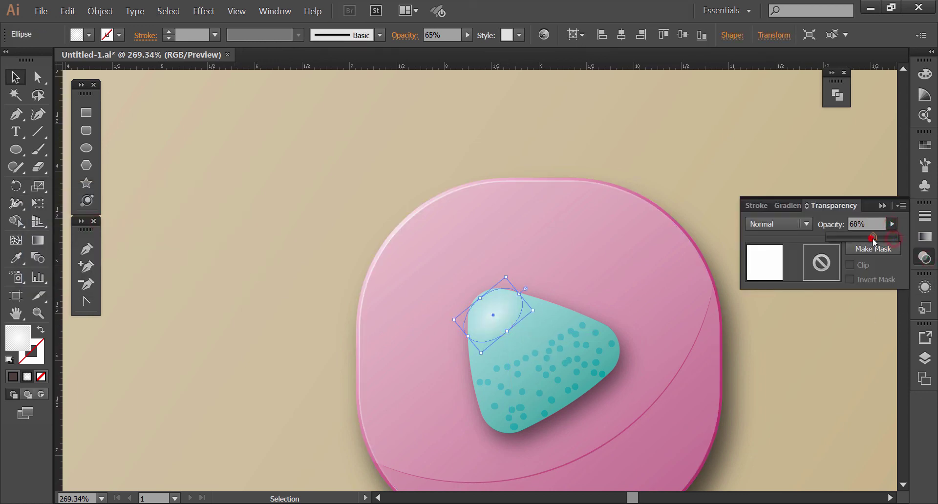
click(860, 278)
Step: Copy the highlight to the pink square's top-left corner and raise its opacity to 93%
click(506, 305)
mouse_move(506, 305)
mouse_down()
mouse_move(451, 213)
mouse_move(508, 230)
mouse_move(469, 224)
mouse_up()
click(925, 257)
click(892, 224)
drag(876, 237, 890, 239)
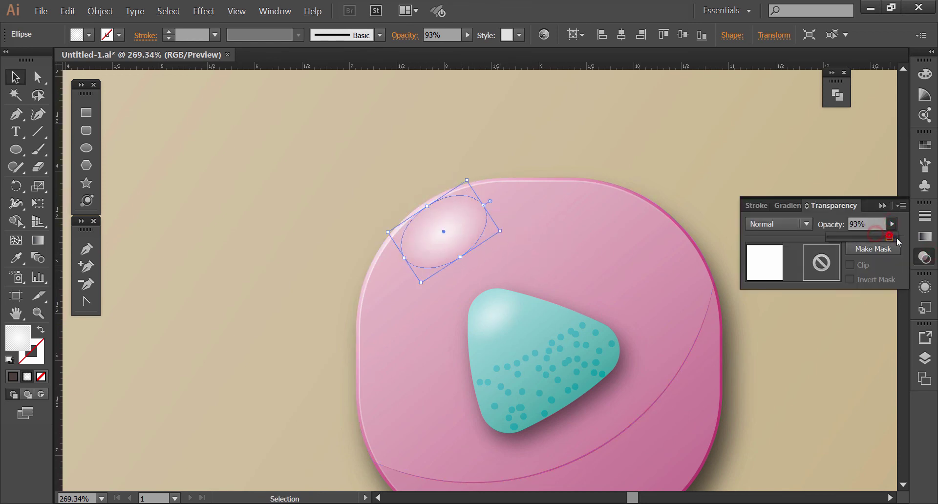
click(843, 256)
Step: Resize and nudge the square's corner highlight into place
key(ctrl+0)
click(432, 238)
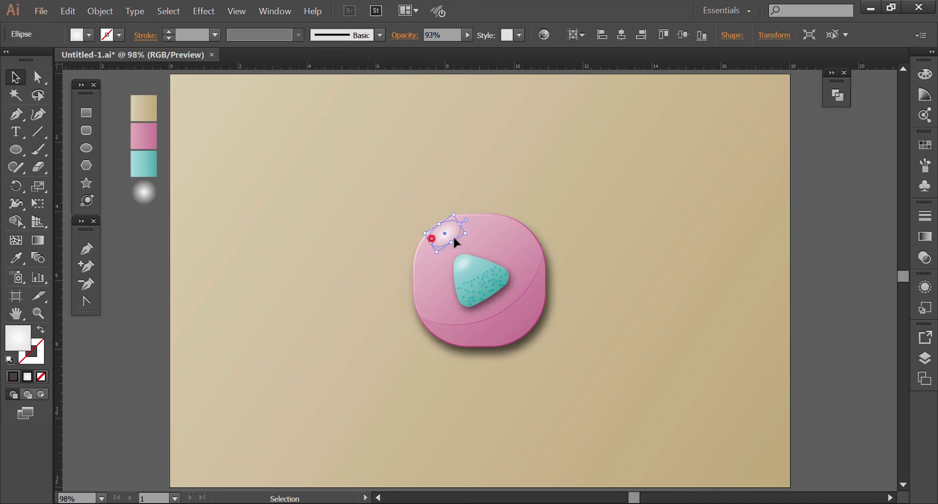
drag(456, 243, 470, 234)
click(925, 257)
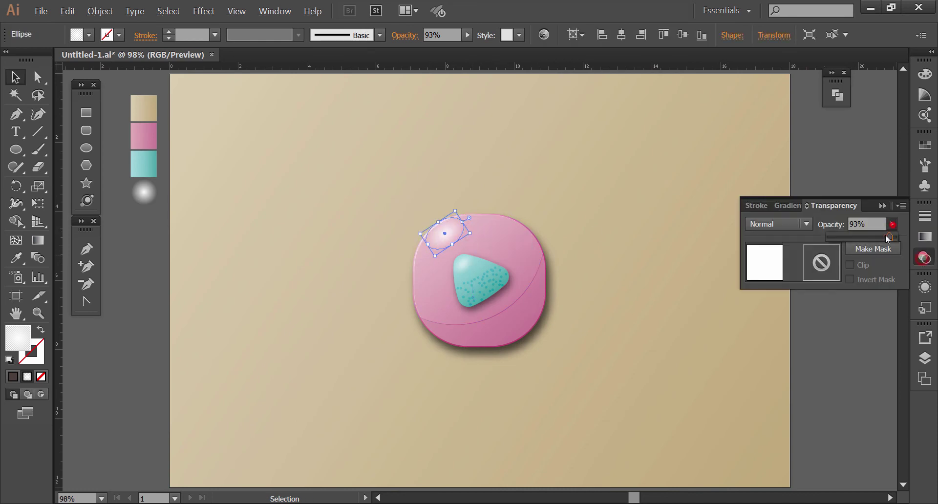
click(752, 264)
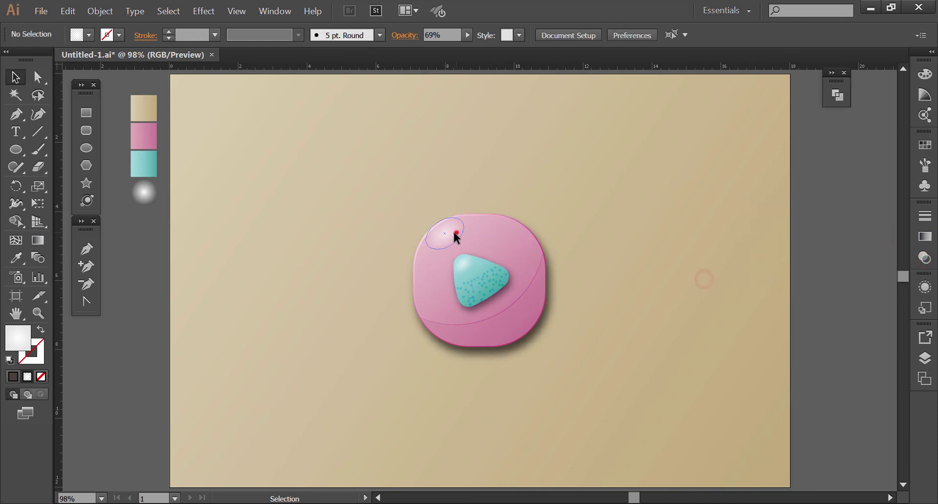
drag(460, 230, 475, 232)
click(626, 210)
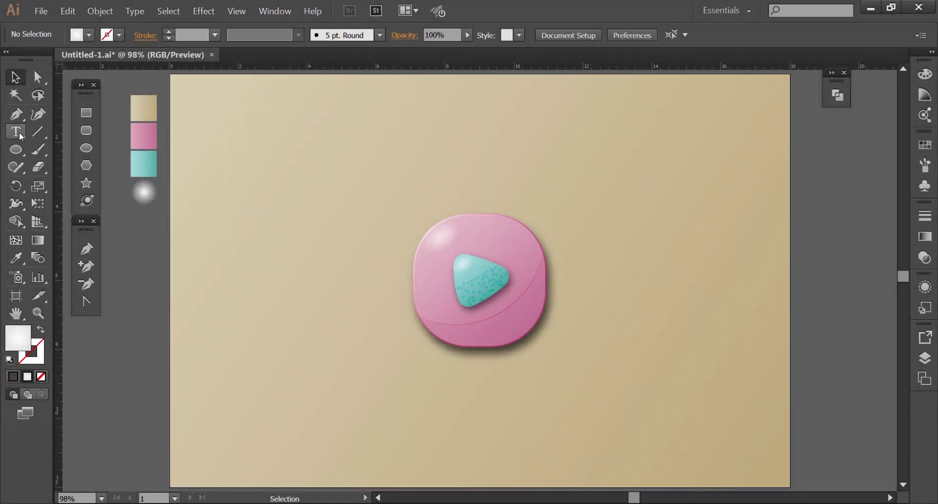
Step: Add the text MUSIC below the icon and enlarge it
click(16, 132)
click(449, 389)
text(MUSIC)
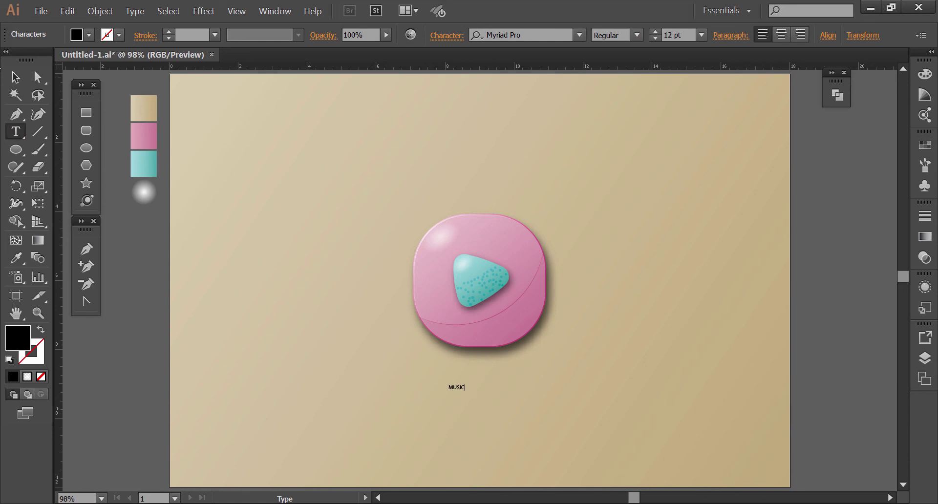
key(Escape)
drag(464, 391, 526, 418)
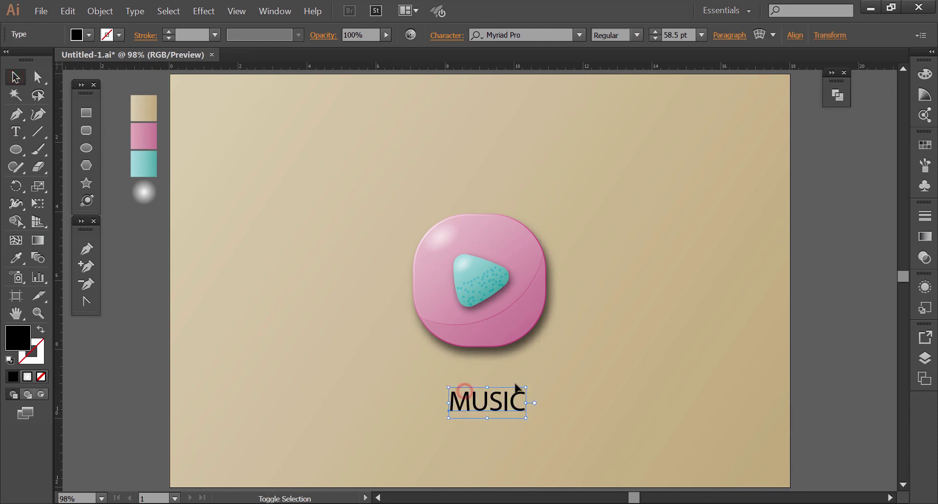
Step: Set MUSIC to Bebas Neue, shorten it, and widen its letter spacing
click(517, 31)
text(Bebas)
click(557, 105)
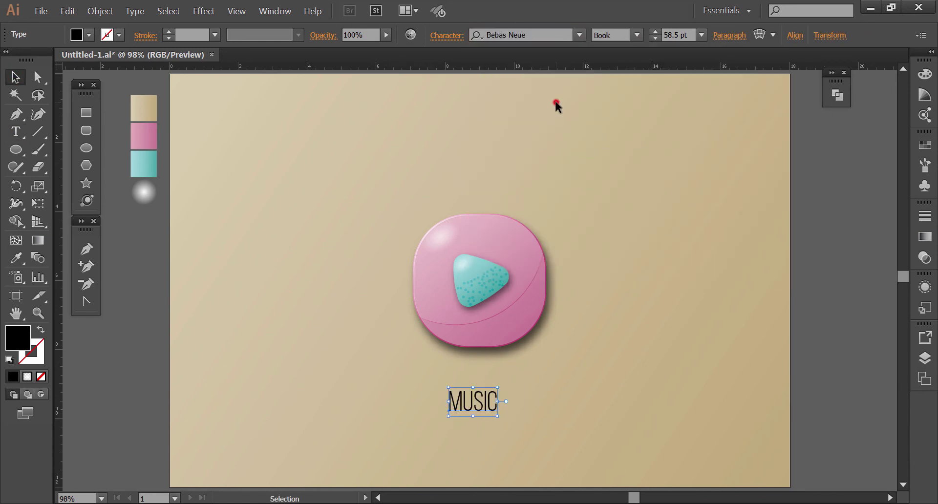
drag(476, 419, 477, 407)
key(alt+Right)
key(alt+Right)
key(alt+Right)
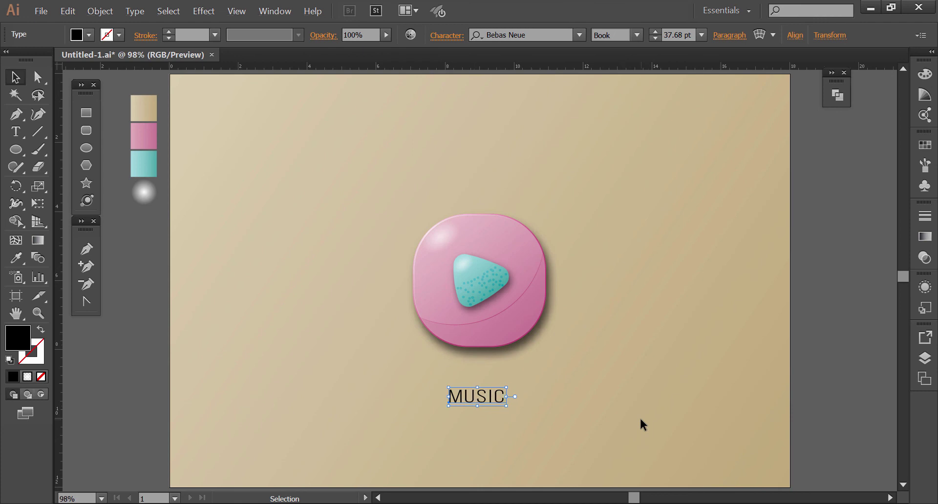
key(alt+Right)
key(alt+Right)
key(alt+Right)
key(alt+Left)
key(alt+Left)
key(alt+Left)
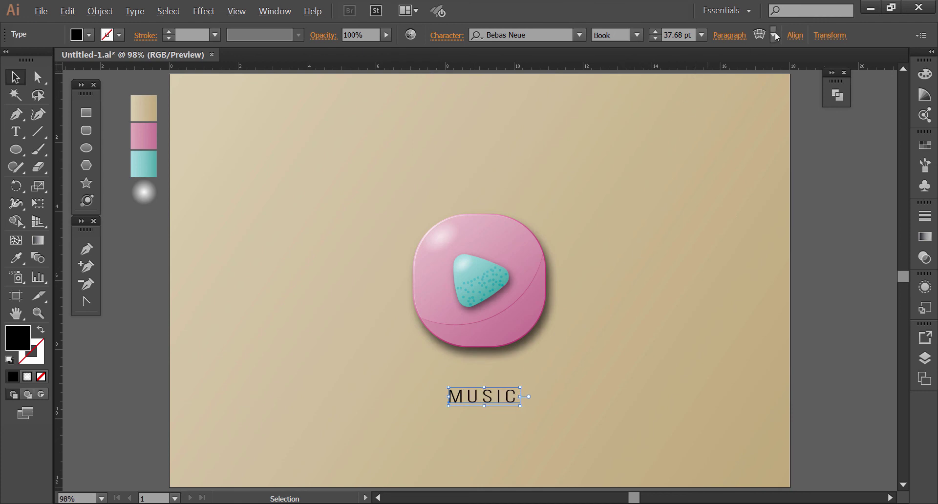
Step: Move MUSIC up closer to the icon and convert it to outlines
click(774, 36)
click(677, 281)
drag(489, 397, 489, 381)
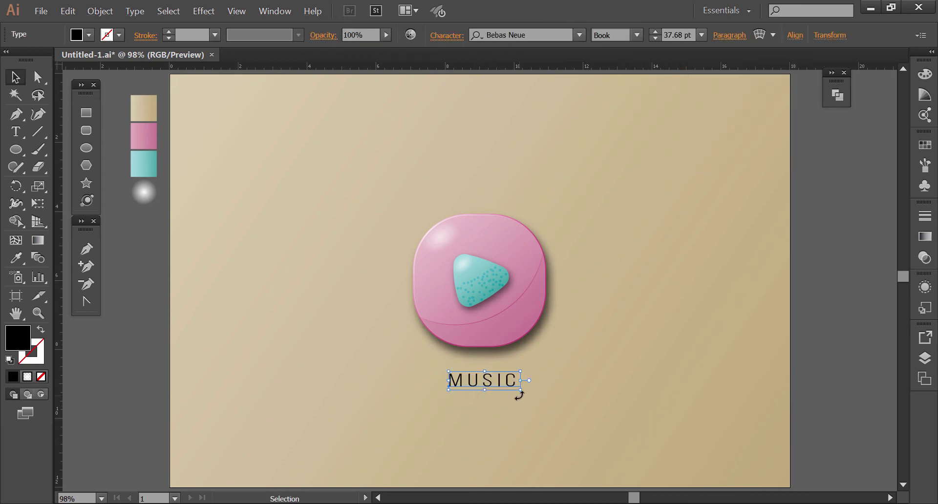
right_click(521, 390)
click(543, 307)
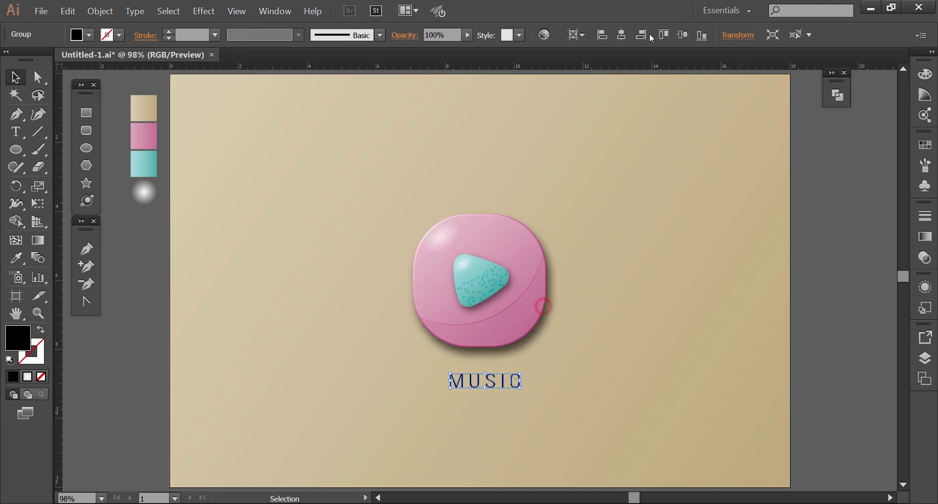
Step: Fill the MUSIC outlines with grey-brown and check the transparency settings
click(90, 36)
click(70, 81)
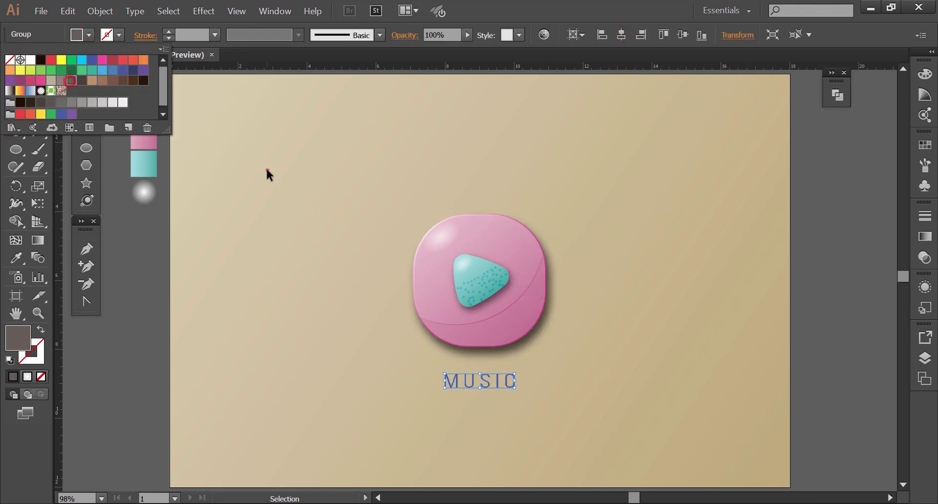
click(266, 169)
click(926, 258)
click(806, 224)
click(794, 280)
click(689, 313)
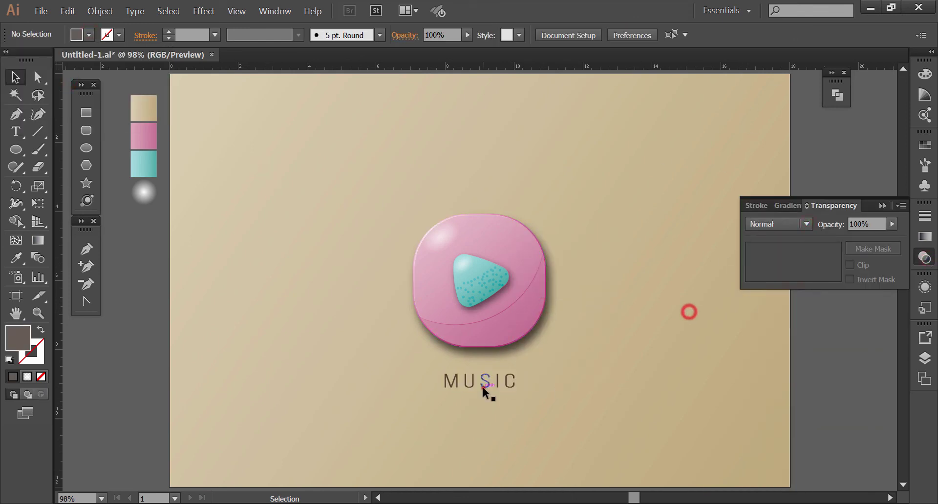
click(752, 378)
click(490, 382)
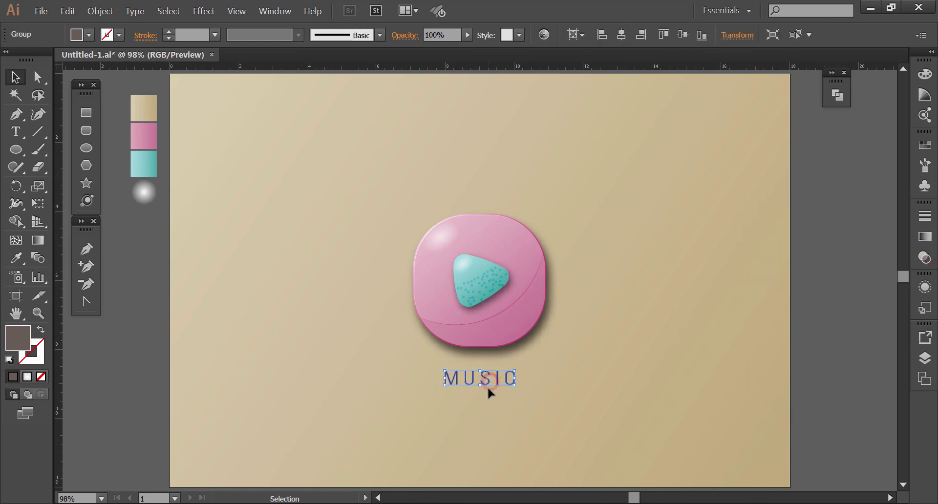
click(610, 404)
Step: Select and deselect the icon to view the final composition on beige
click(508, 287)
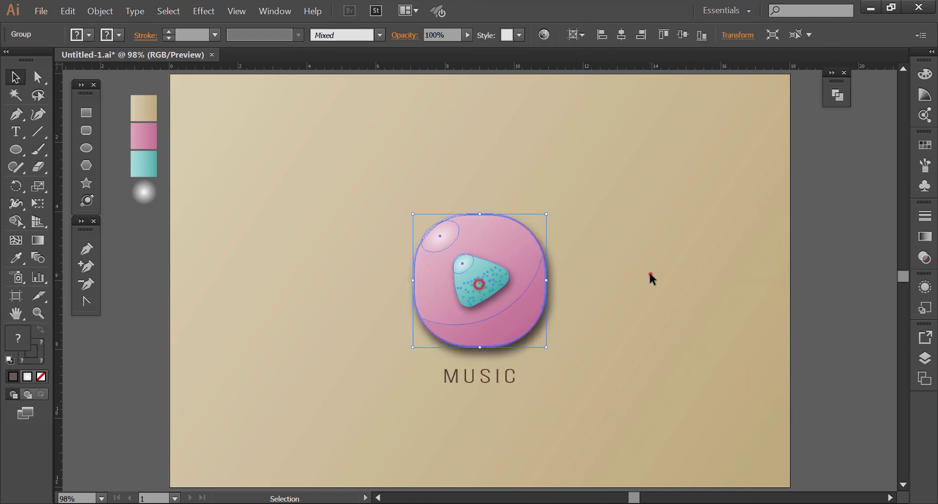
click(649, 271)
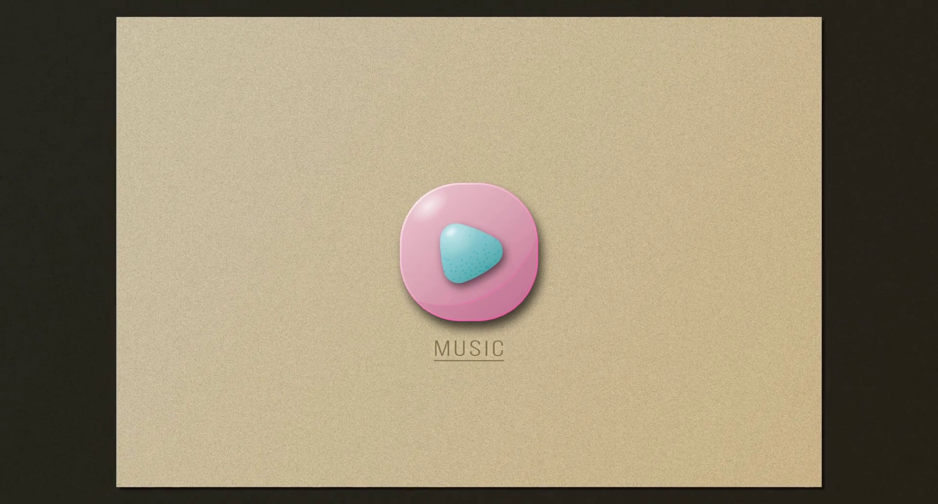